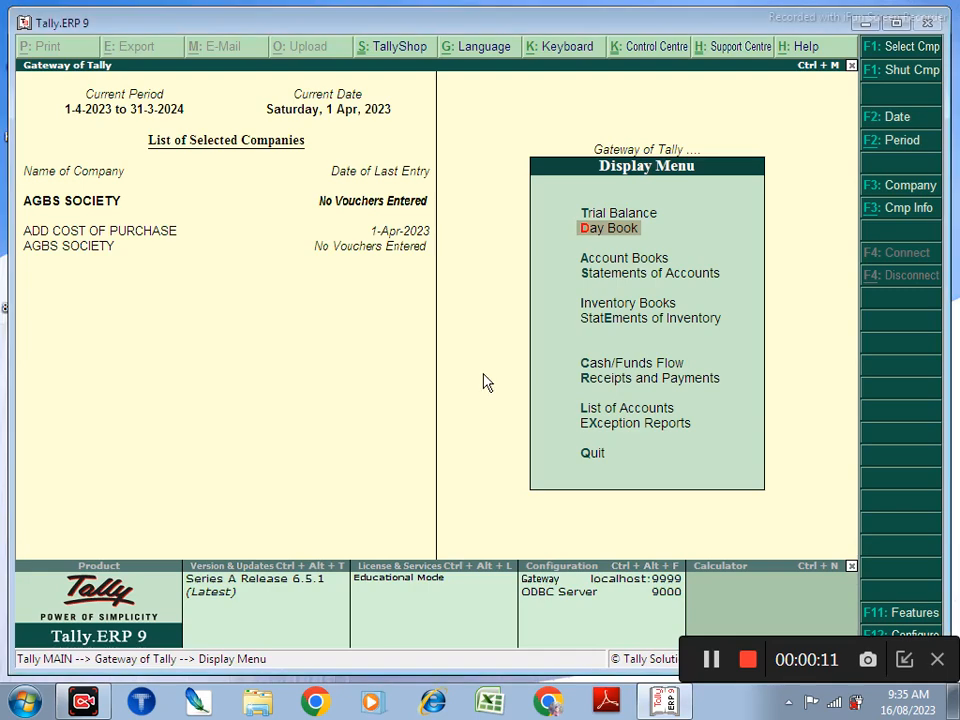
Step: Open AGBS SOCIETY for alteration and enter its two-line mailing address
key(alt+F3)
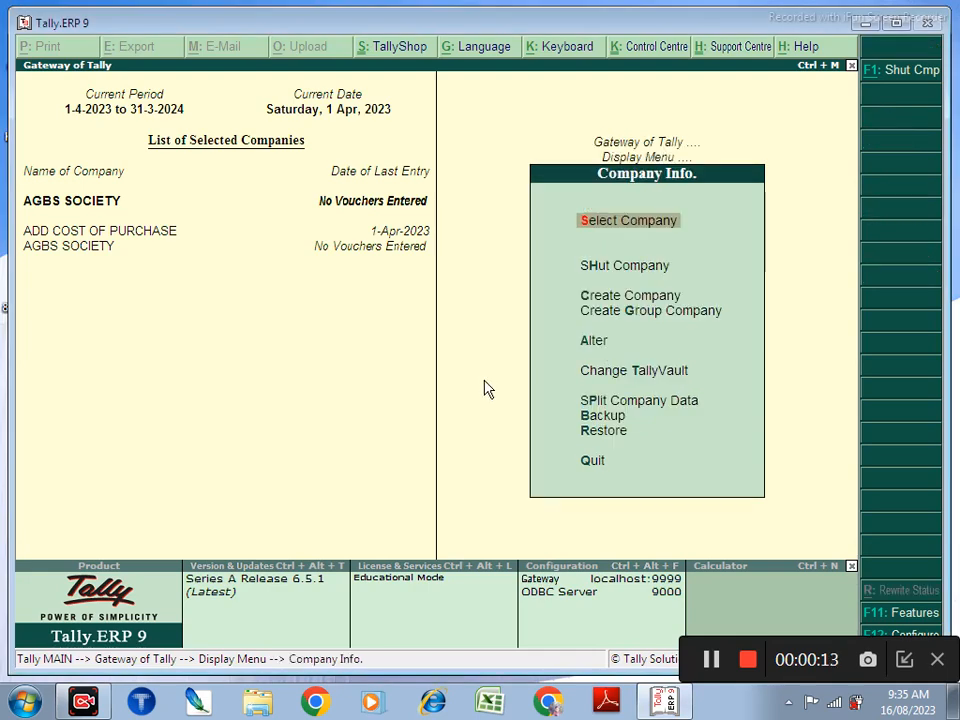
key(Down)
key(Down)
key(Down)
key(Down)
key(Return)
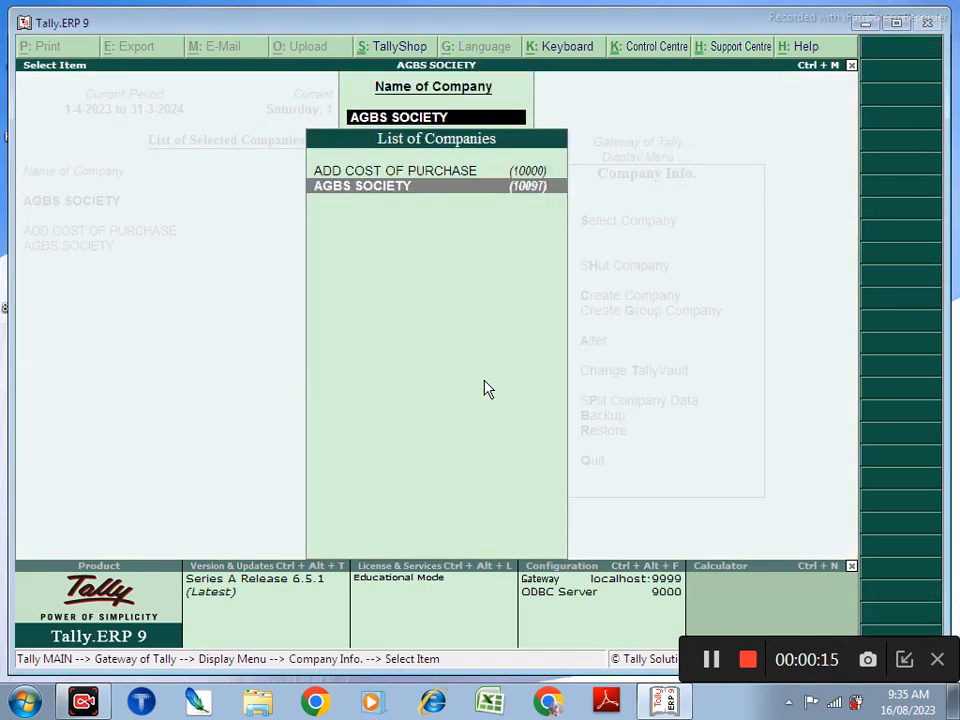
key(Return)
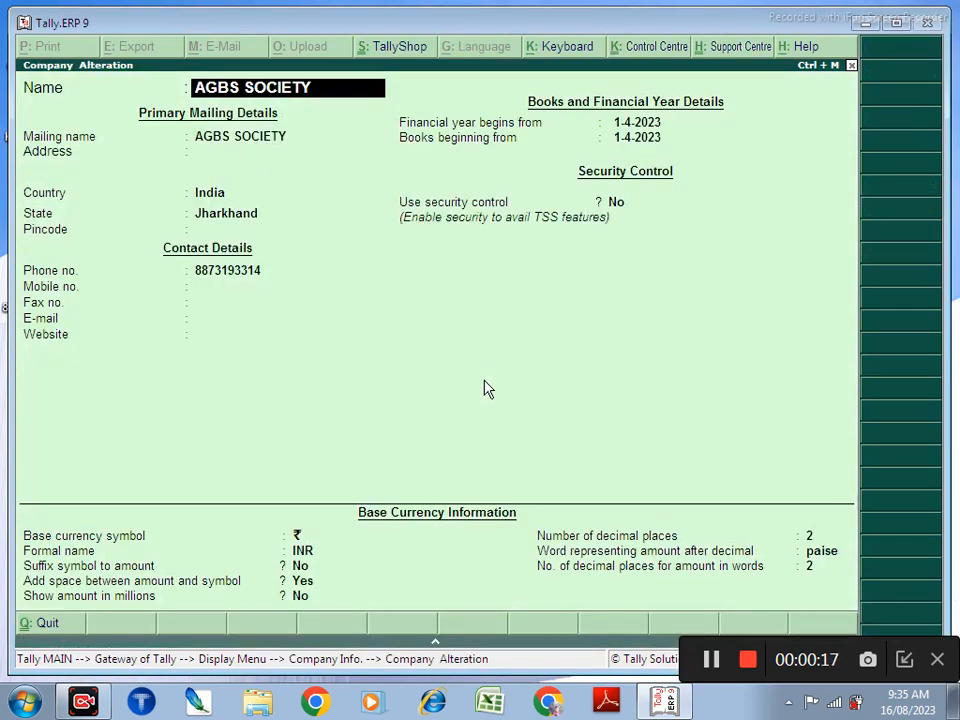
key(Return)
key(Return)
key(Return)
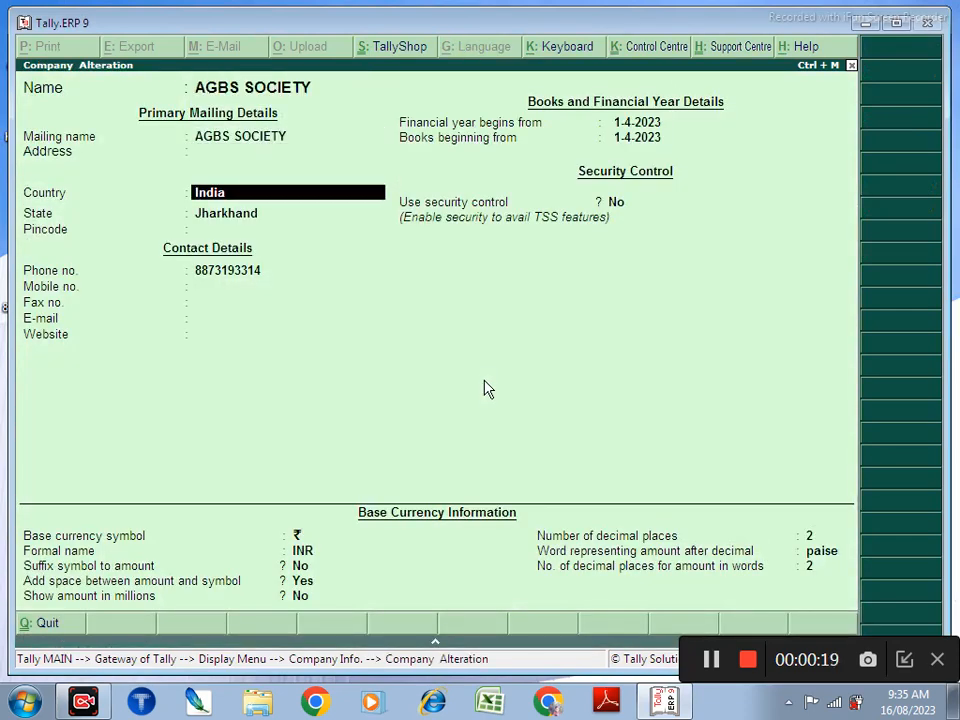
key(Up)
text(Jo)
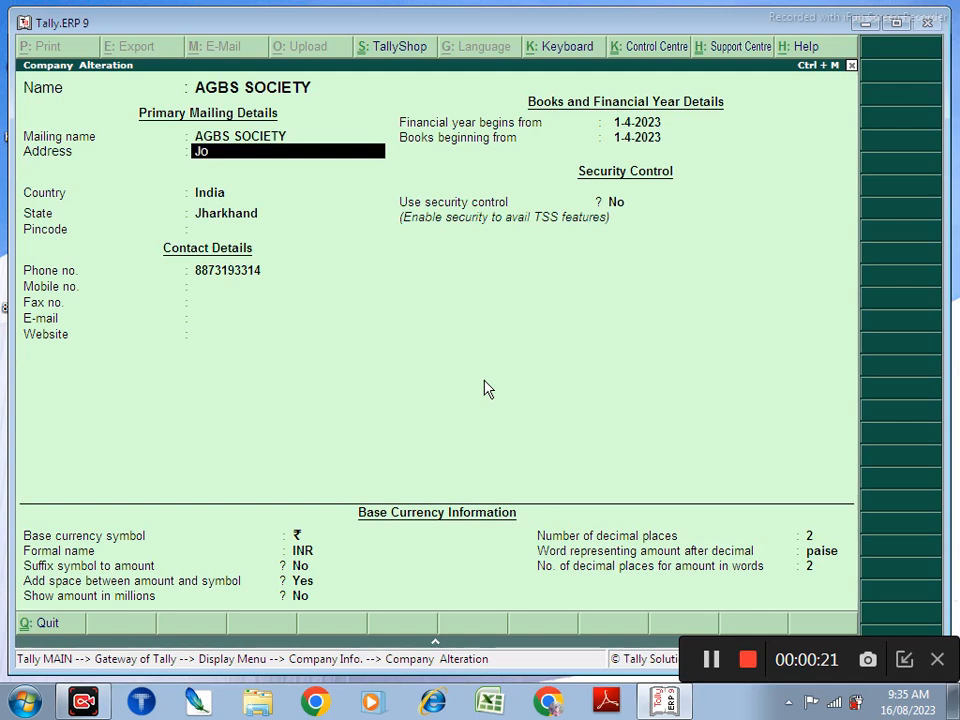
text(dhadih More Chas)
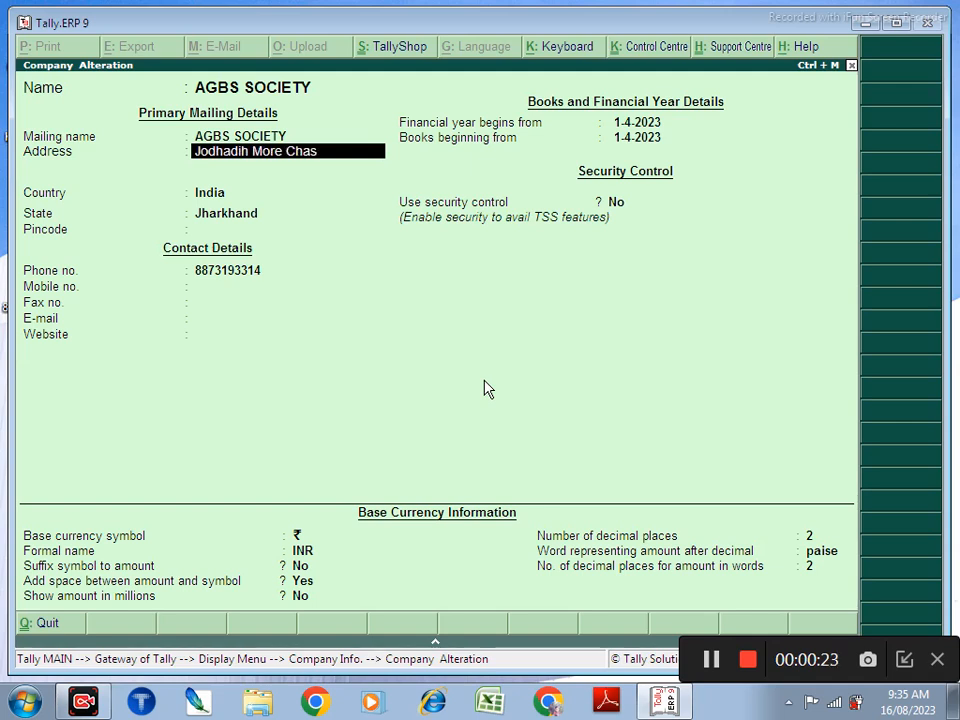
key(Return)
text(Bo)
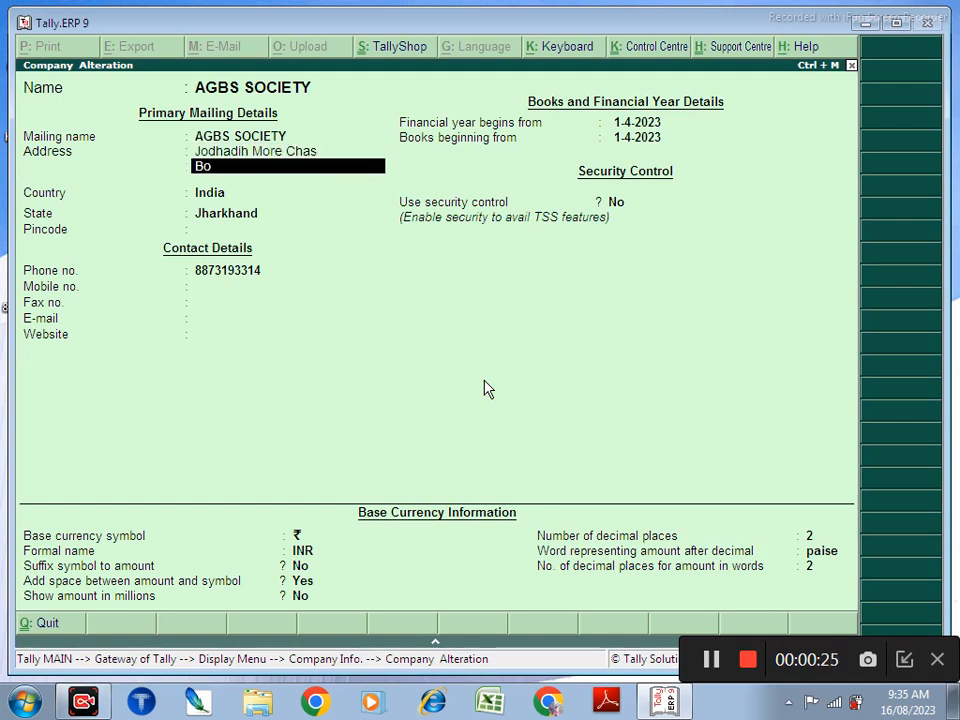
text(karo Jharkhand)
key(Return)
key(Return)
key(Return)
key(Return)
key(Return)
key(Return)
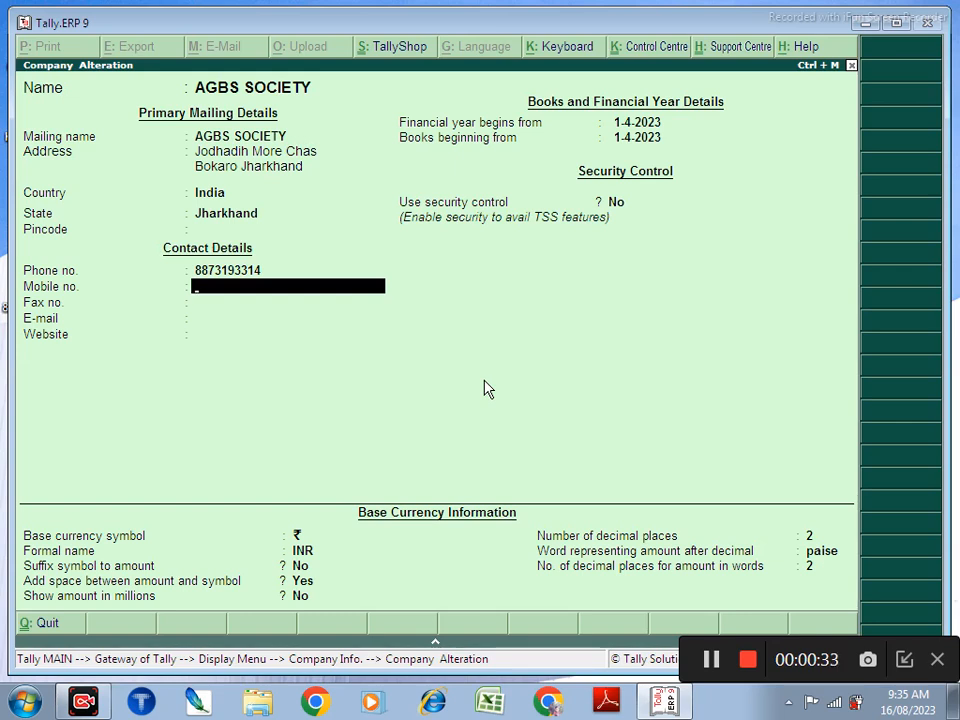
Step: Add the company's contact e-mail address and save the alteration
key(Return)
key(Return)
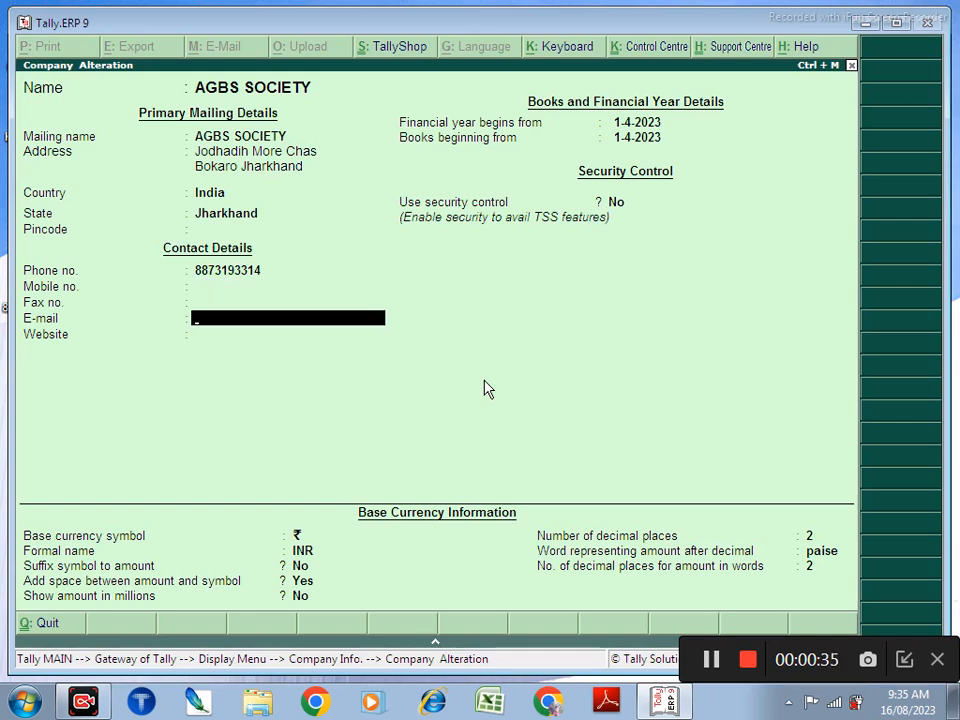
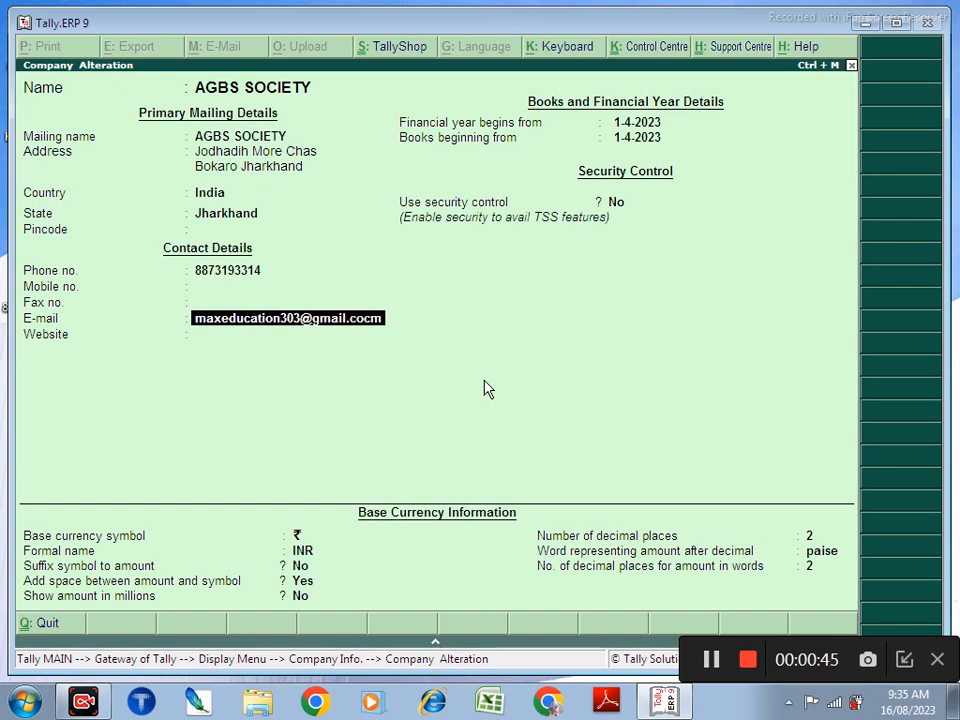
key(Return)
key(Return)
key(Return)
key(Return)
key(Return)
key(Return)
key(Return)
key(Return)
key(Return)
key(Return)
key(Return)
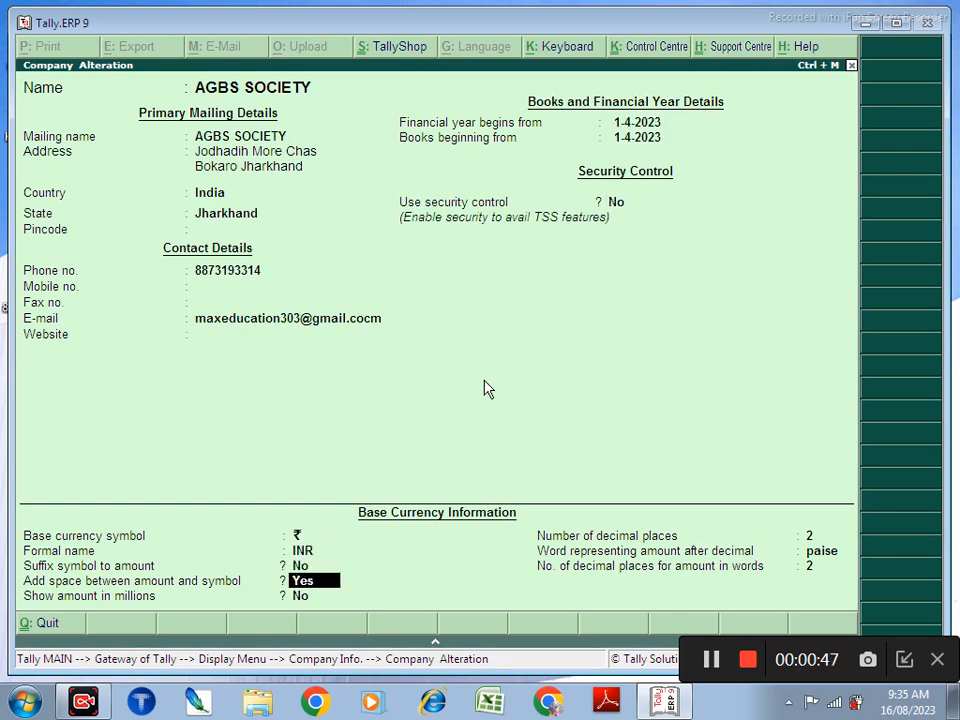
key(Return)
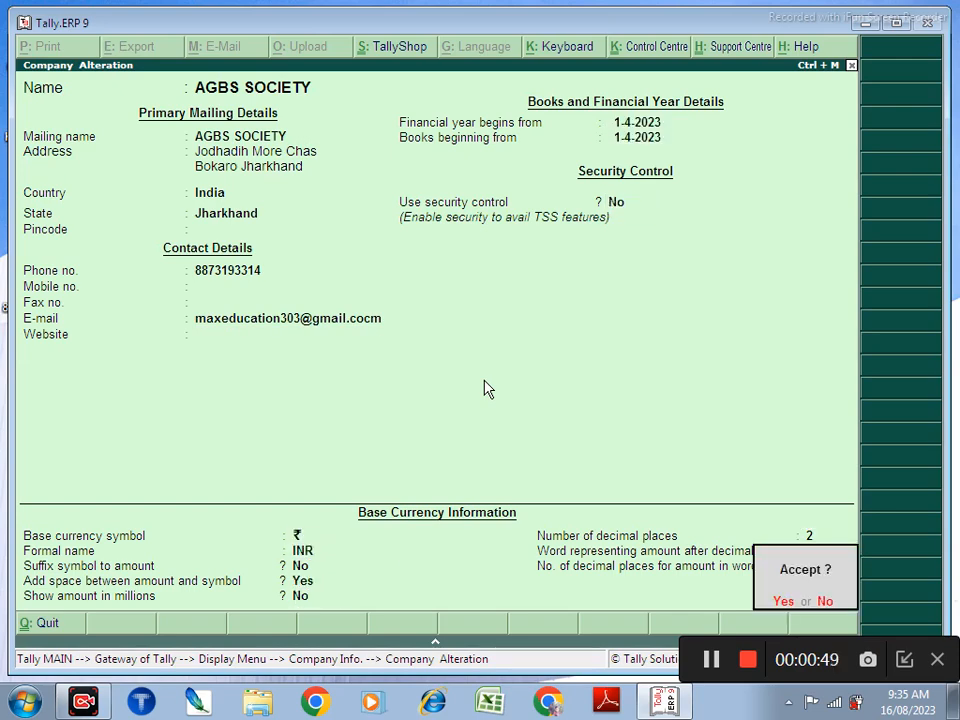
key(Return)
key(Return)
key(Escape)
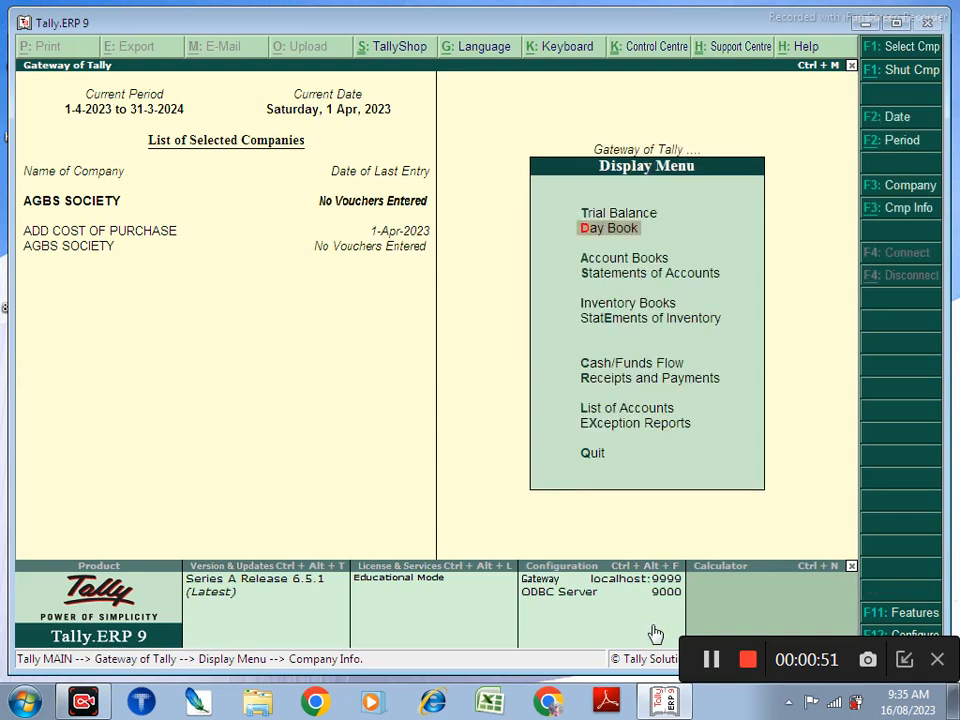
Step: Show the hidden system tray icons, then close the tray popup
click(903, 660)
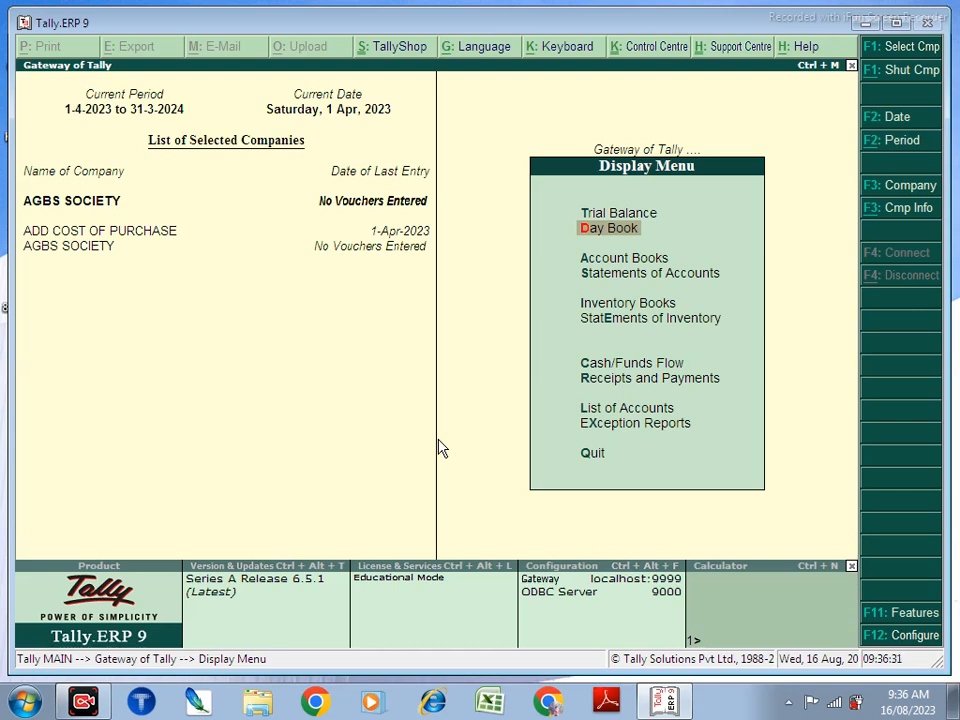
click(789, 702)
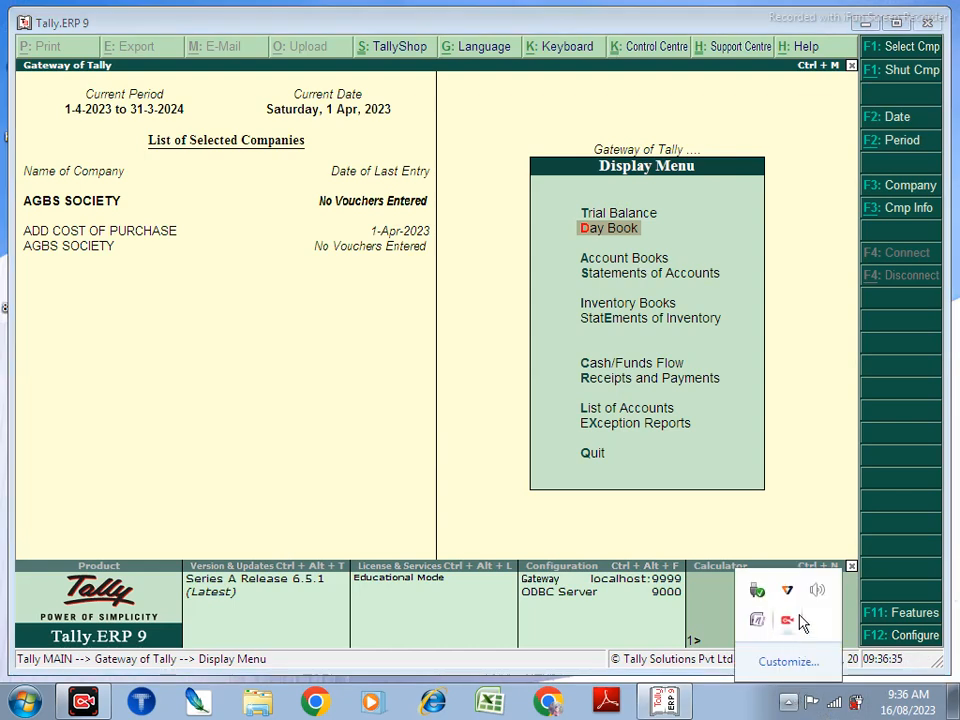
click(398, 295)
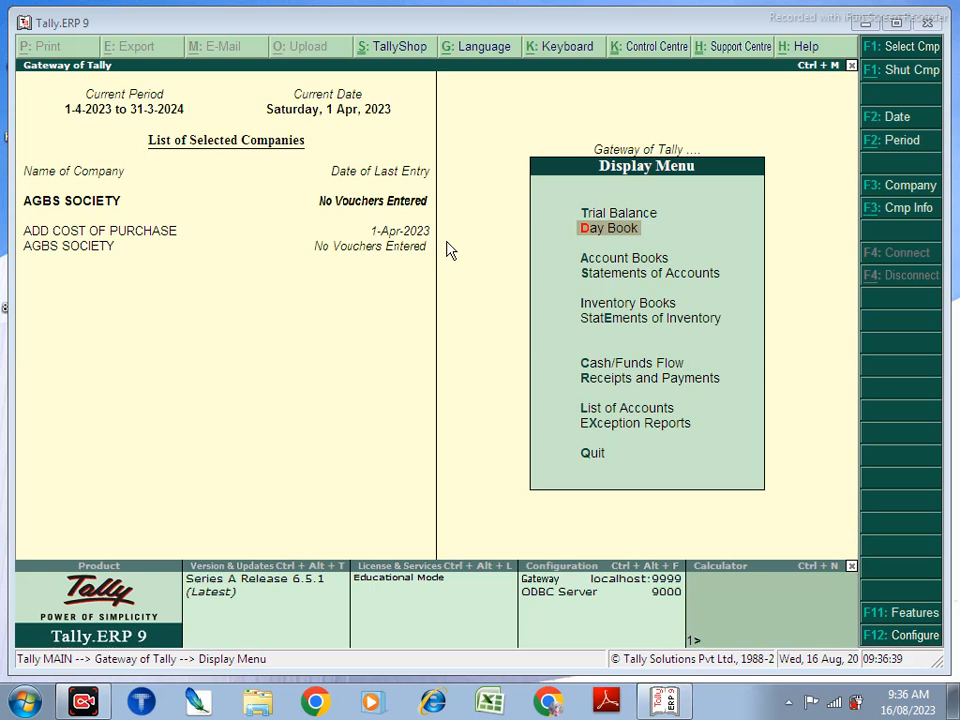
key(Escape)
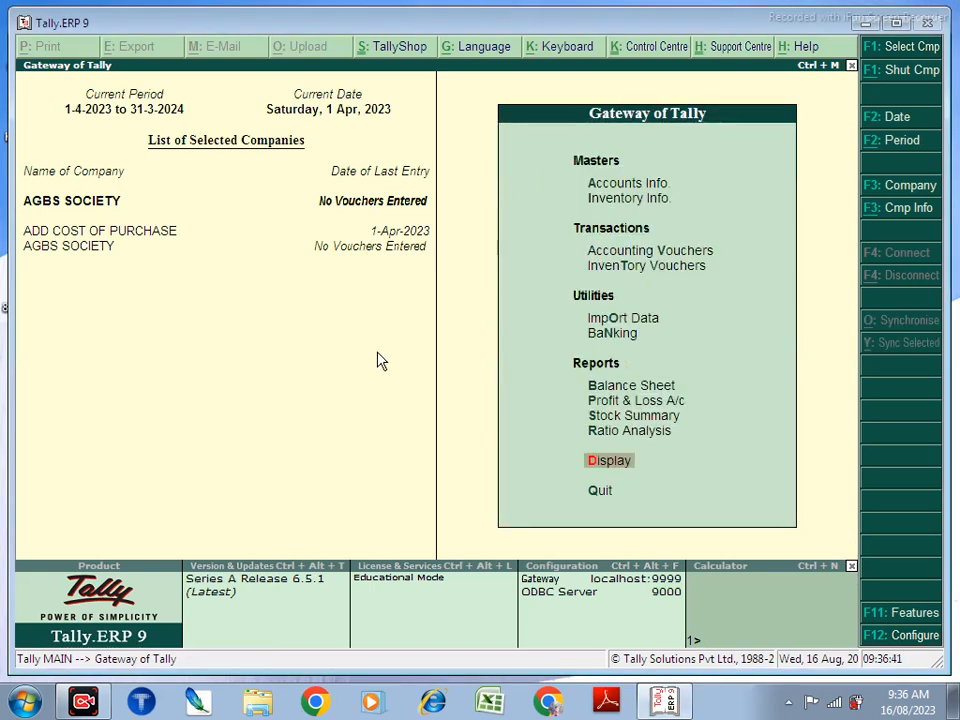
key(Up)
key(Up)
key(Up)
key(Up)
key(Up)
key(Up)
key(Up)
key(Up)
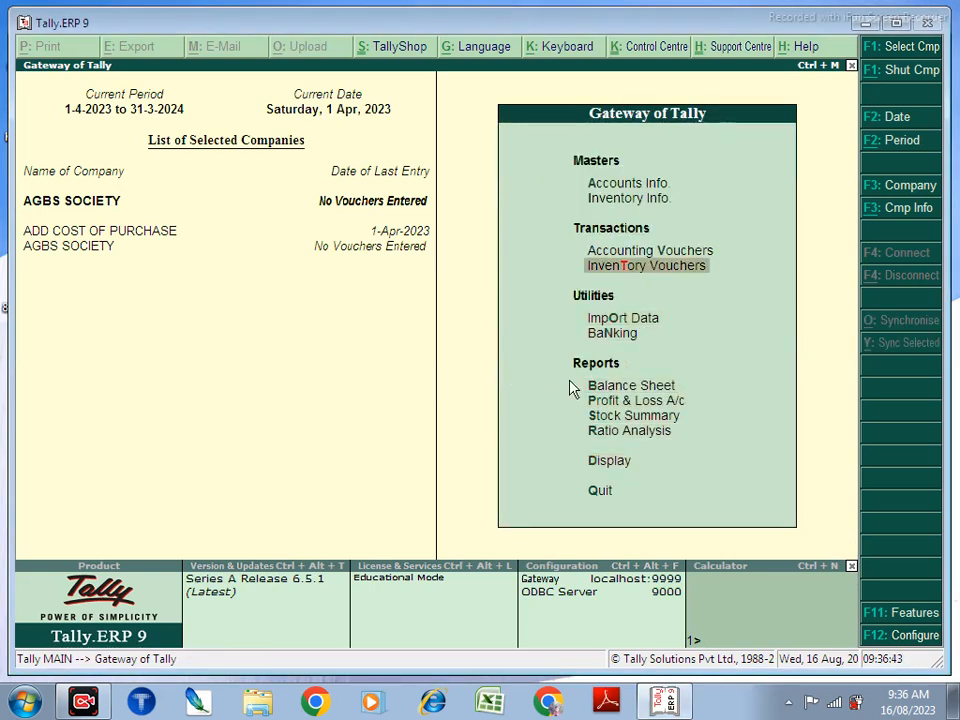
key(Up)
key(Up)
key(Return)
key(Down)
key(Return)
key(Down)
key(Up)
key(Down)
key(Return)
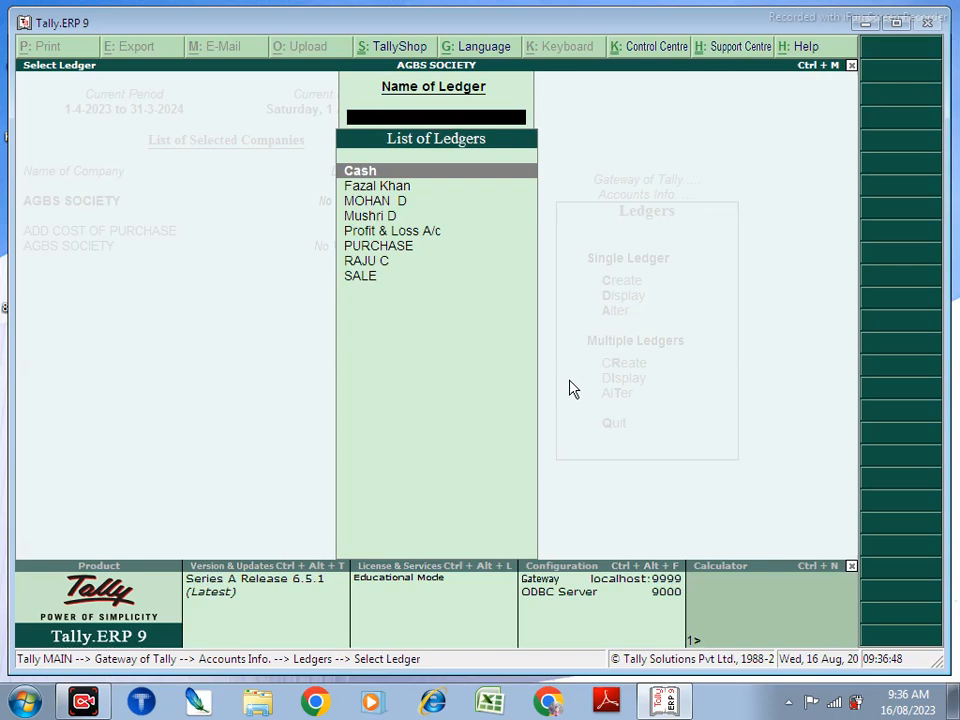
key(Down)
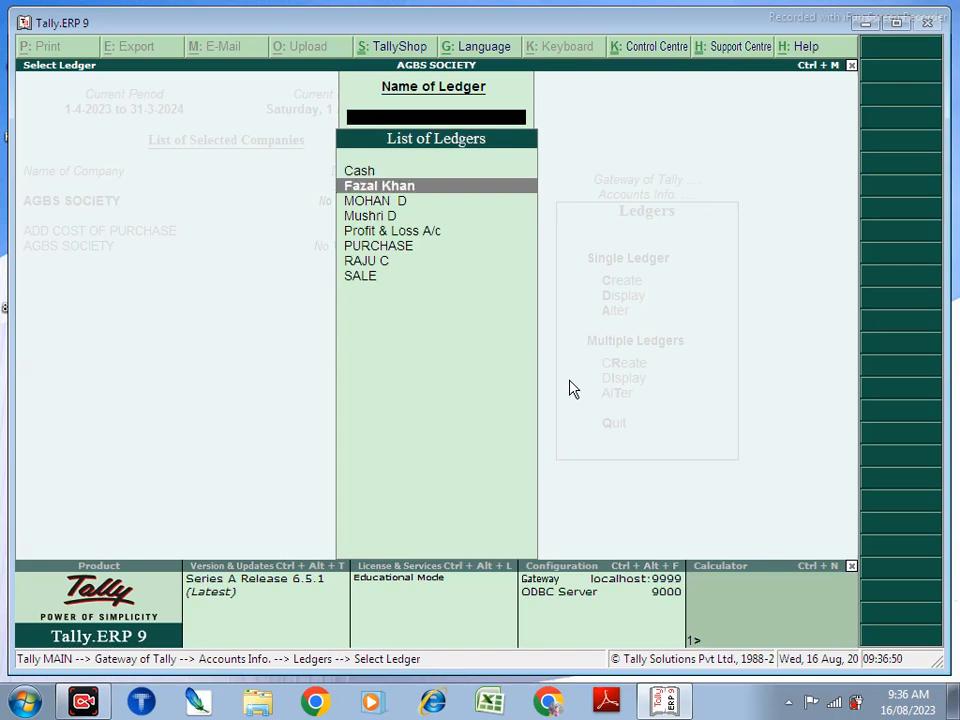
key(Return)
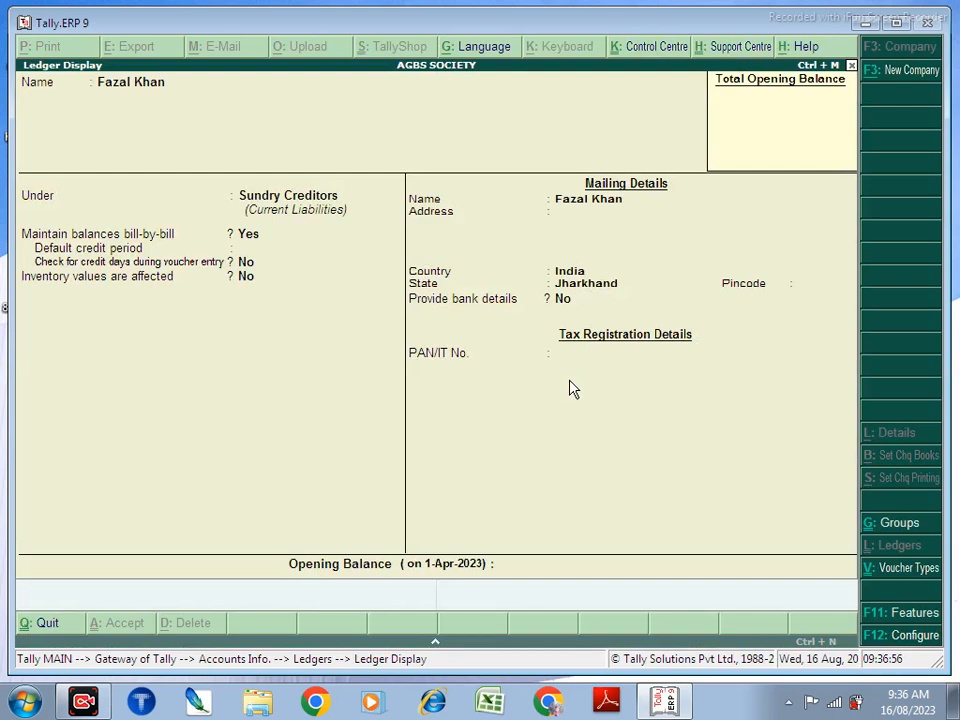
key(Page_Down)
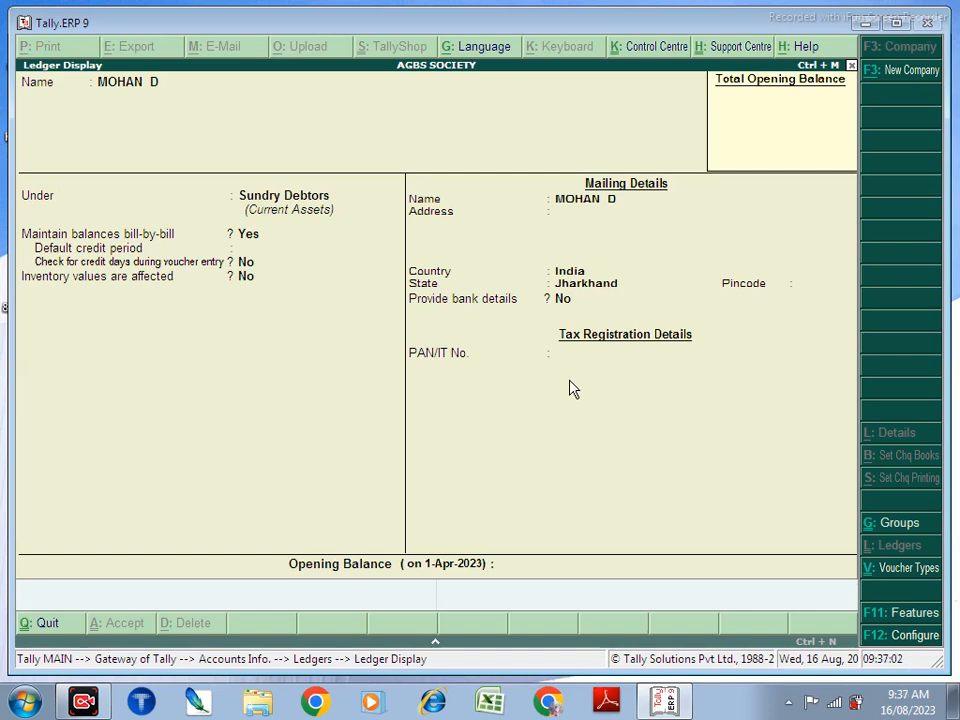
key(Page_Down)
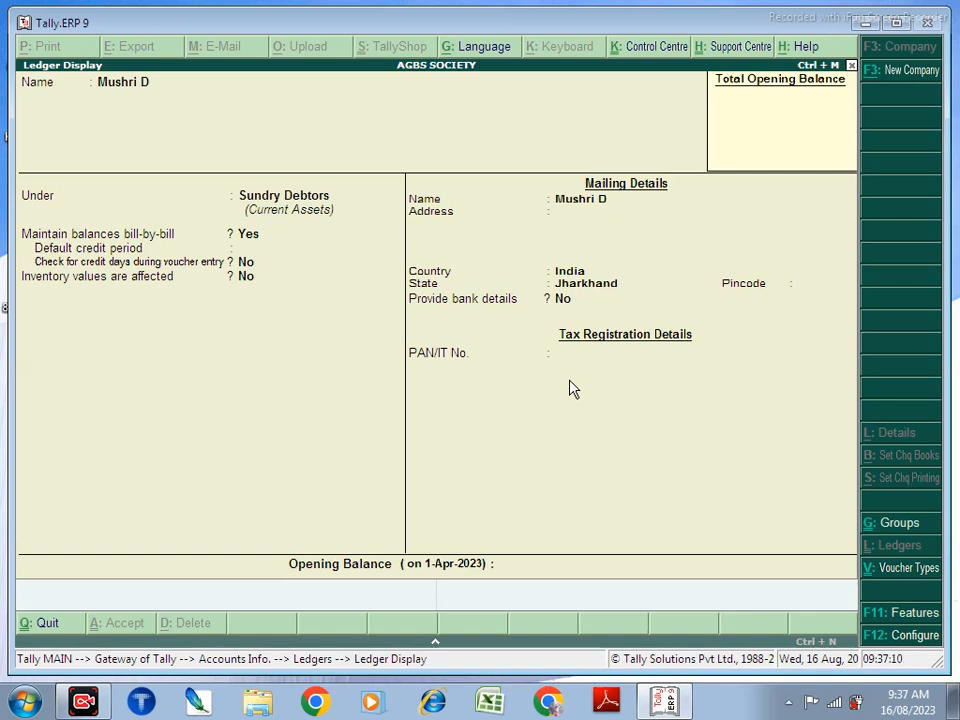
key(Page_Down)
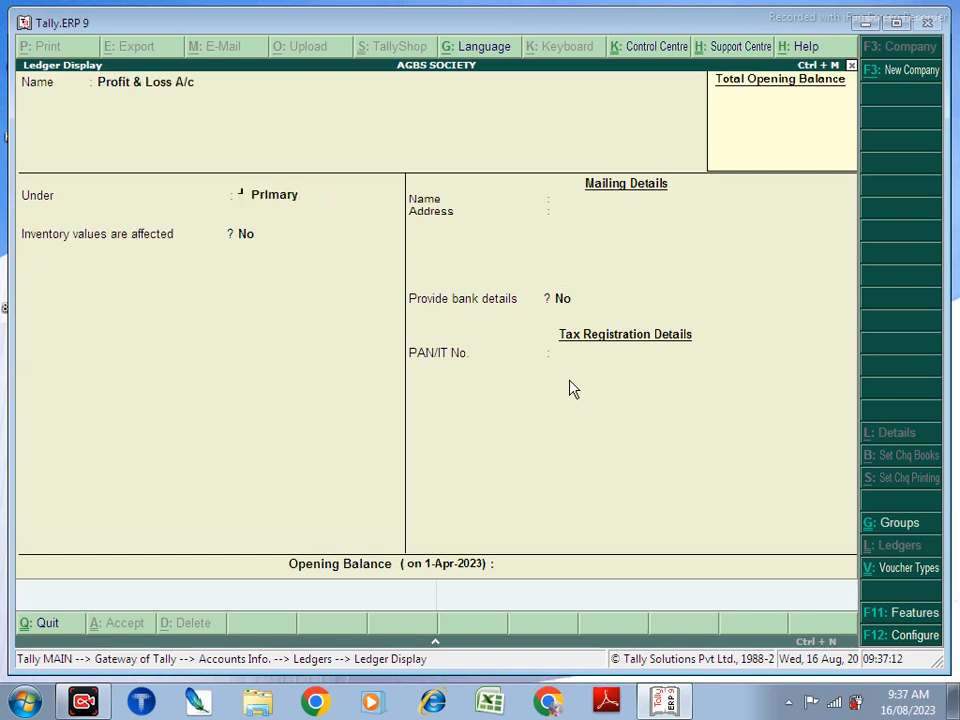
key(Page_Down)
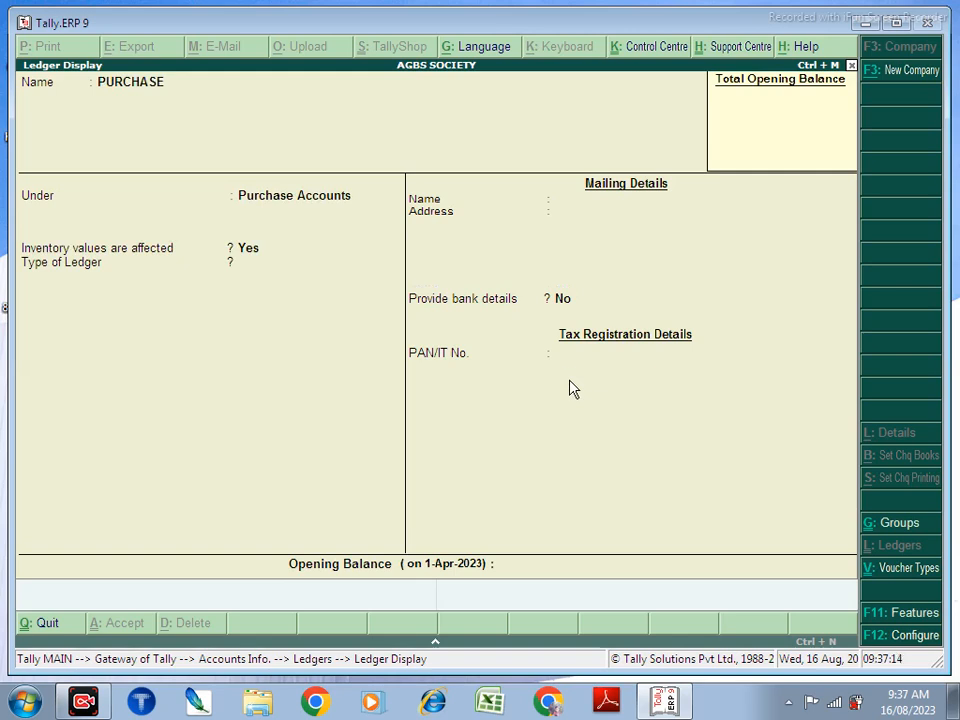
key(Page_Down)
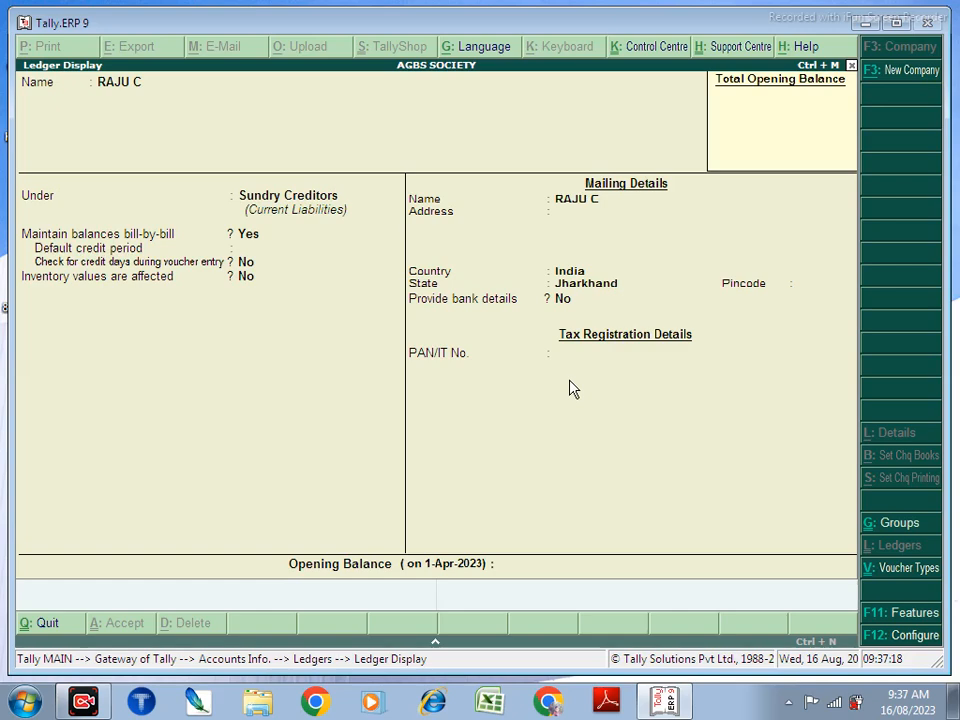
key(Escape)
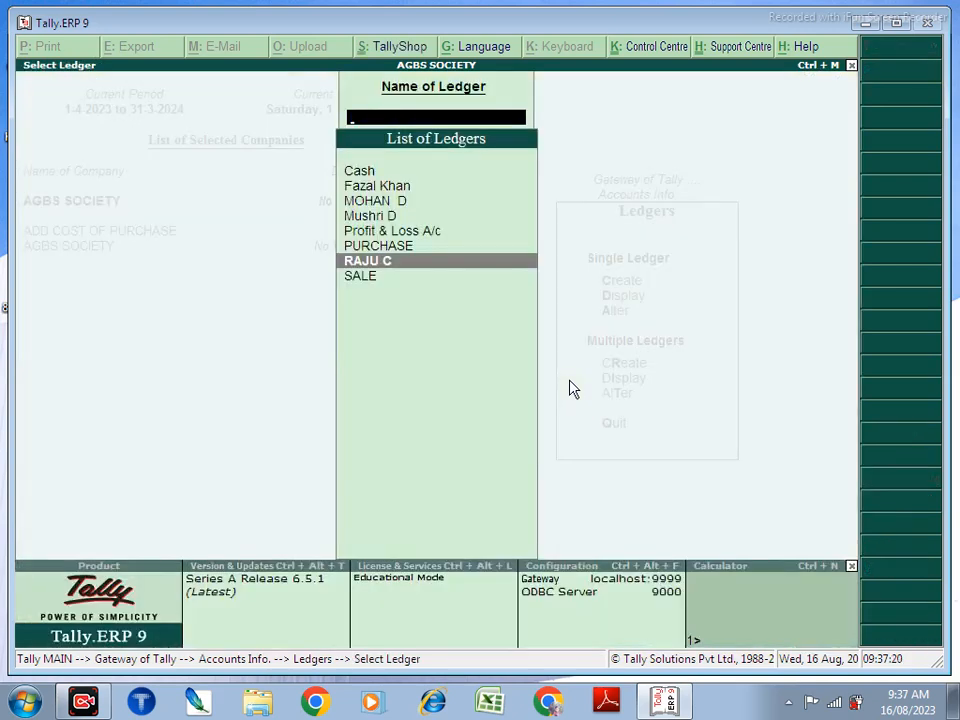
key(Escape)
key(Escape)
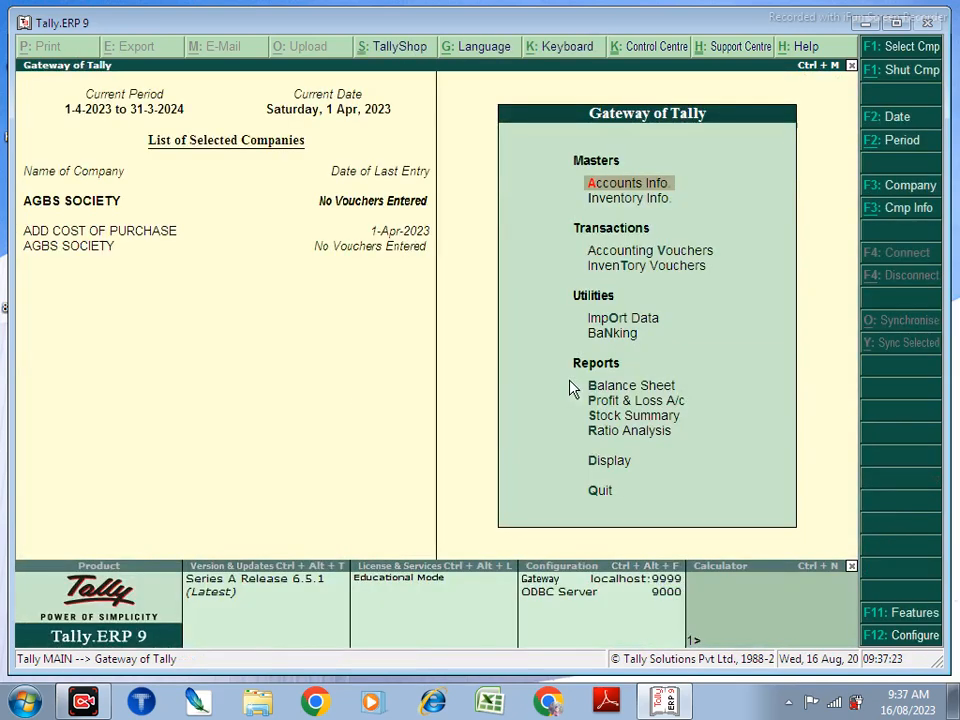
key(Down)
key(Down)
Step: Configure the Payment voucher with single entry mode off and Cr/Dr instead of To/By
key(Return)
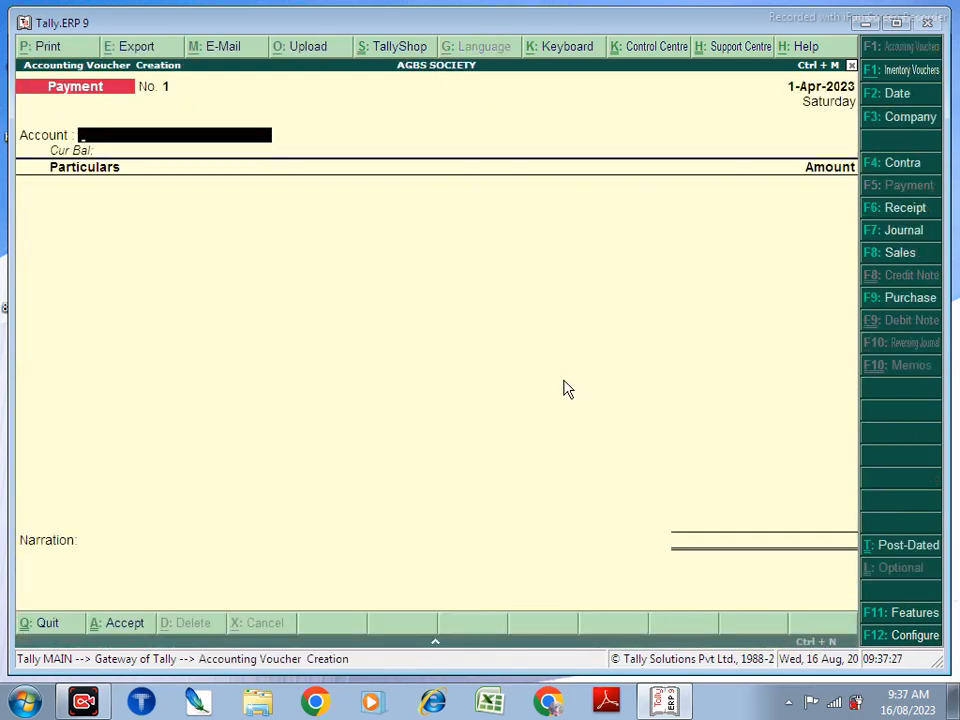
key(F12)
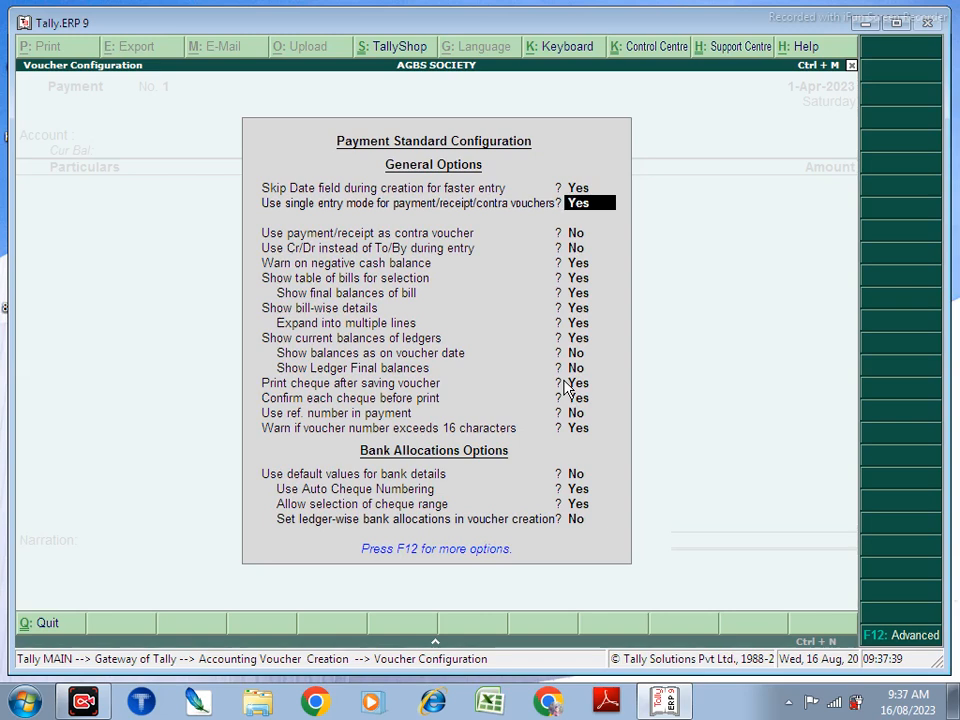
text(n)
key(Return)
key(Return)
key(Return)
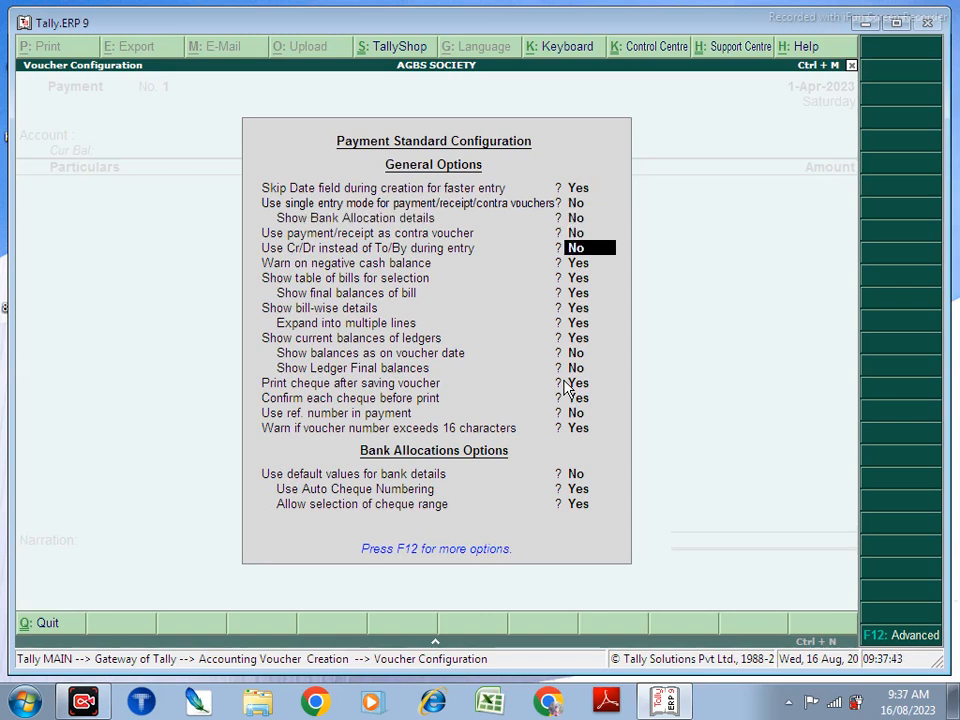
text(y)
key(Return)
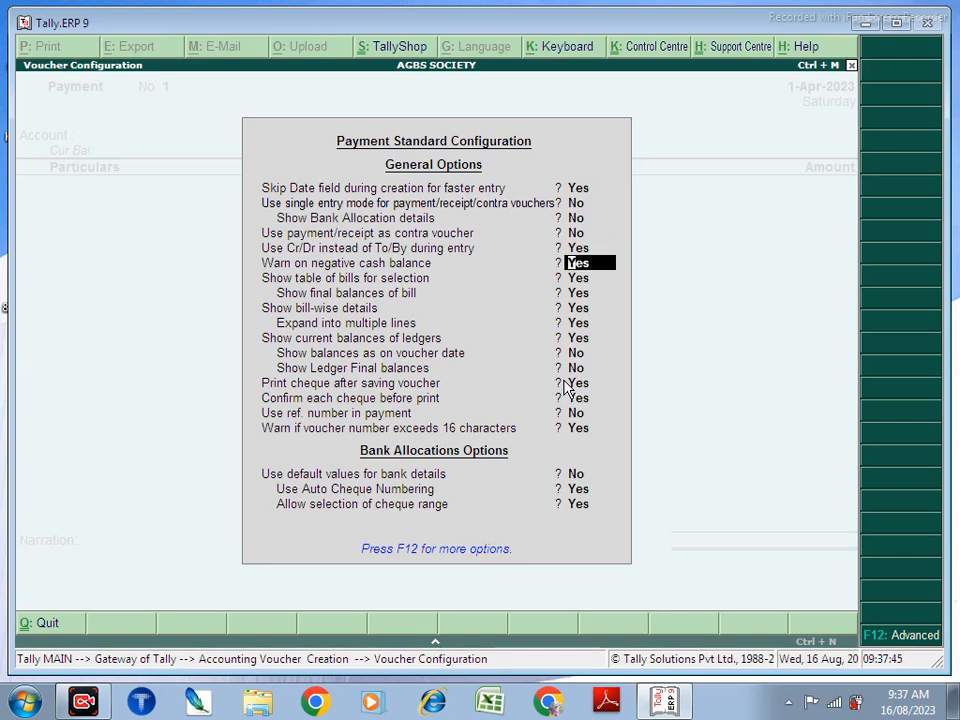
key(ctrl+a)
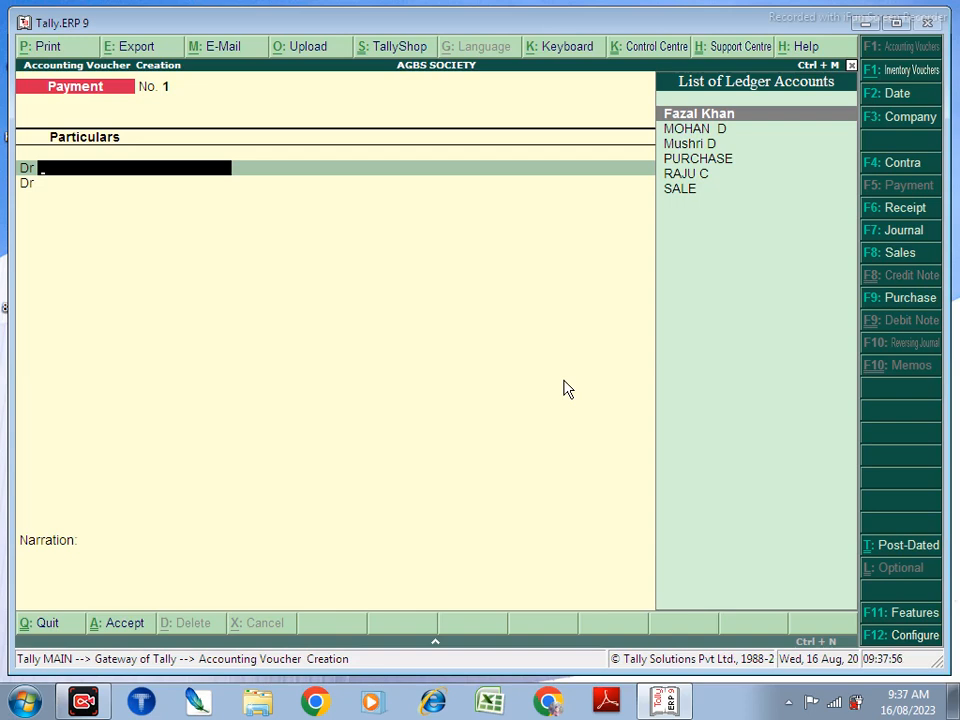
Step: Debit the party ledger 3,500 as a new Advance bill with a 10-day credit period
key(Down)
key(Down)
key(Down)
key(Down)
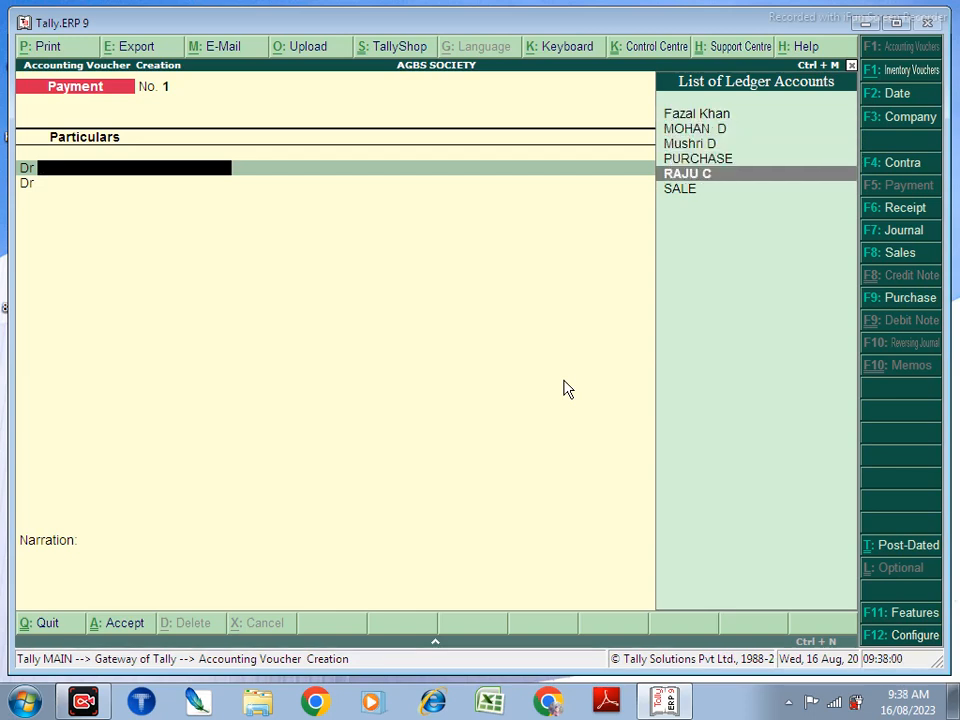
key(Return)
text(3500)
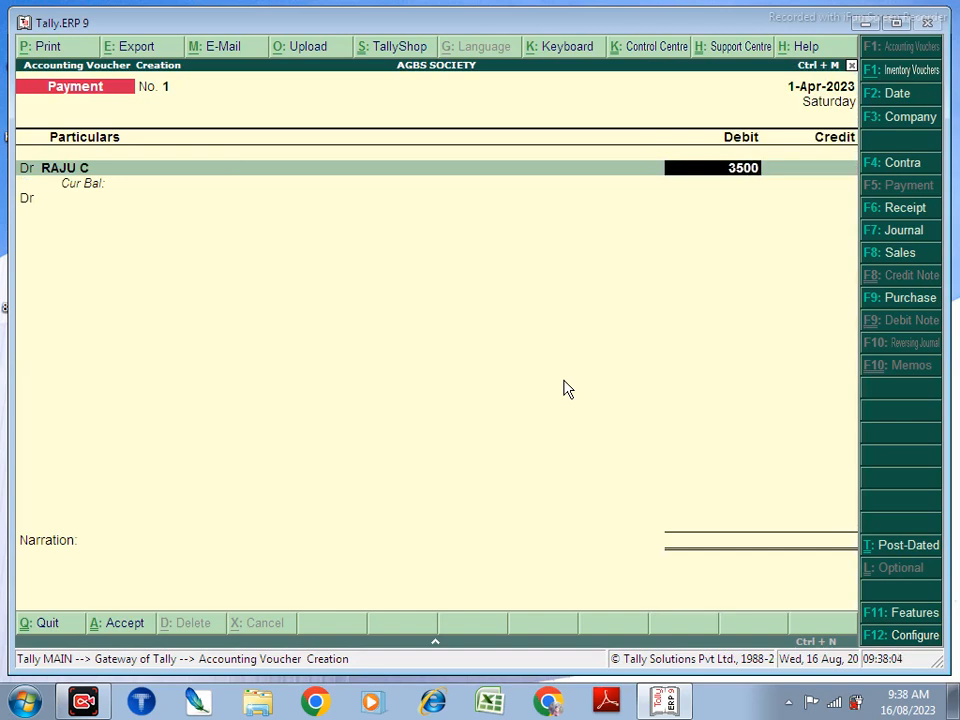
key(Return)
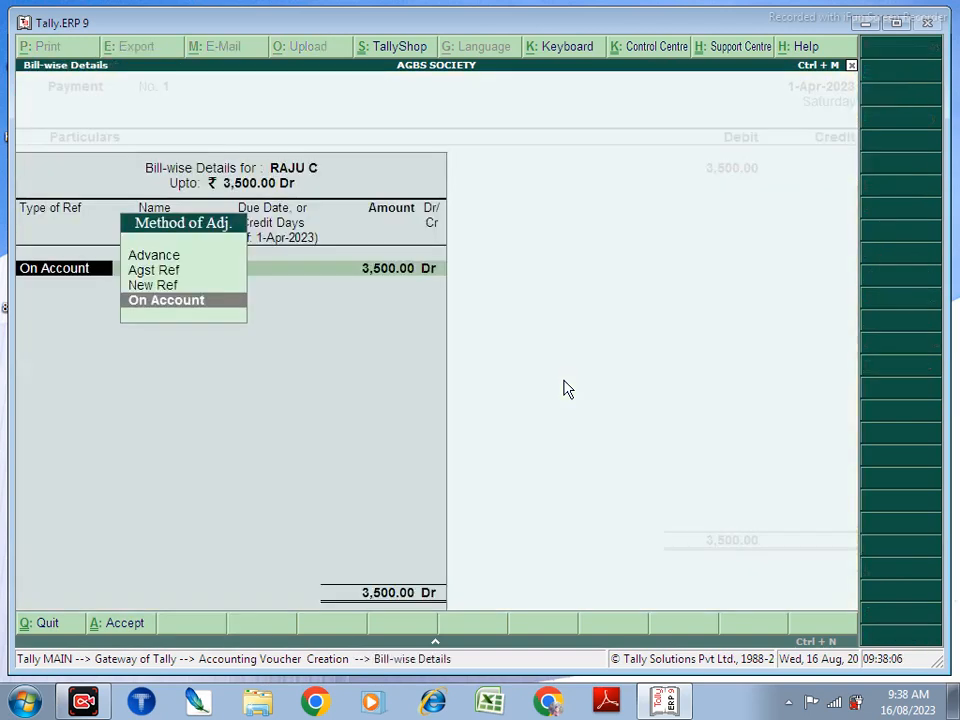
key(Up)
key(Up)
key(Up)
key(Return)
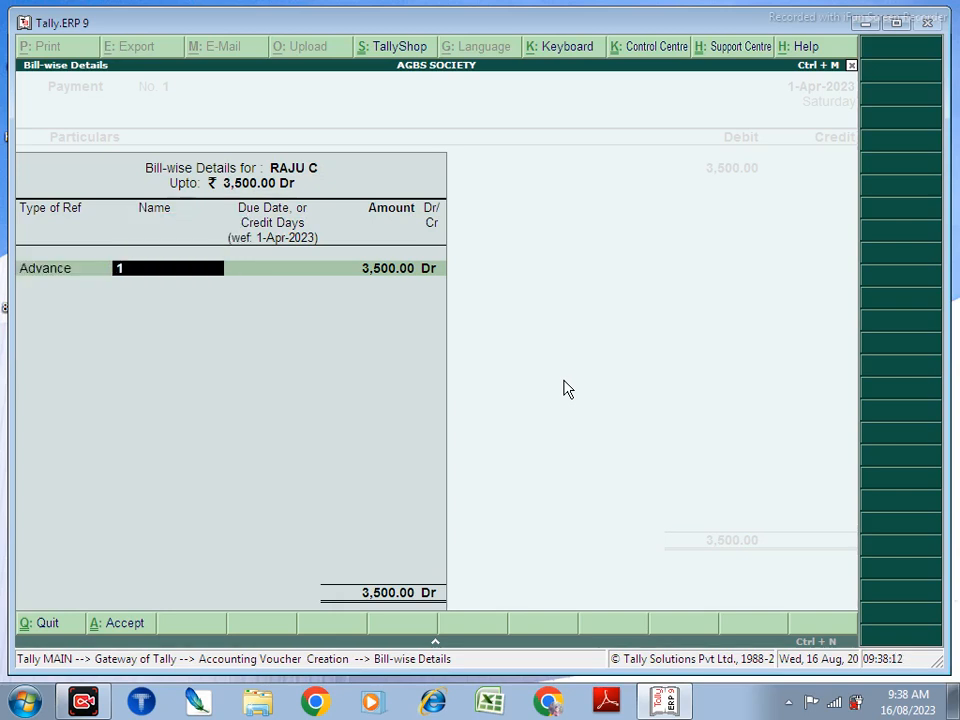
text(Raju258)
key(Return)
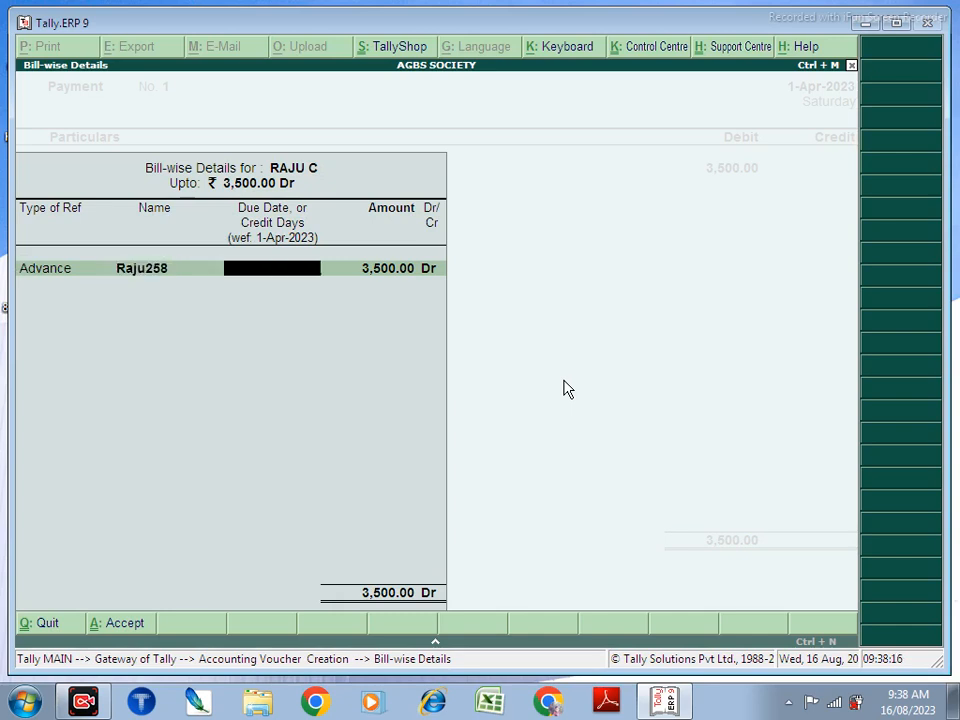
key(Return)
key(shift+Tab)
text(10)
key(Return)
key(Return)
key(Return)
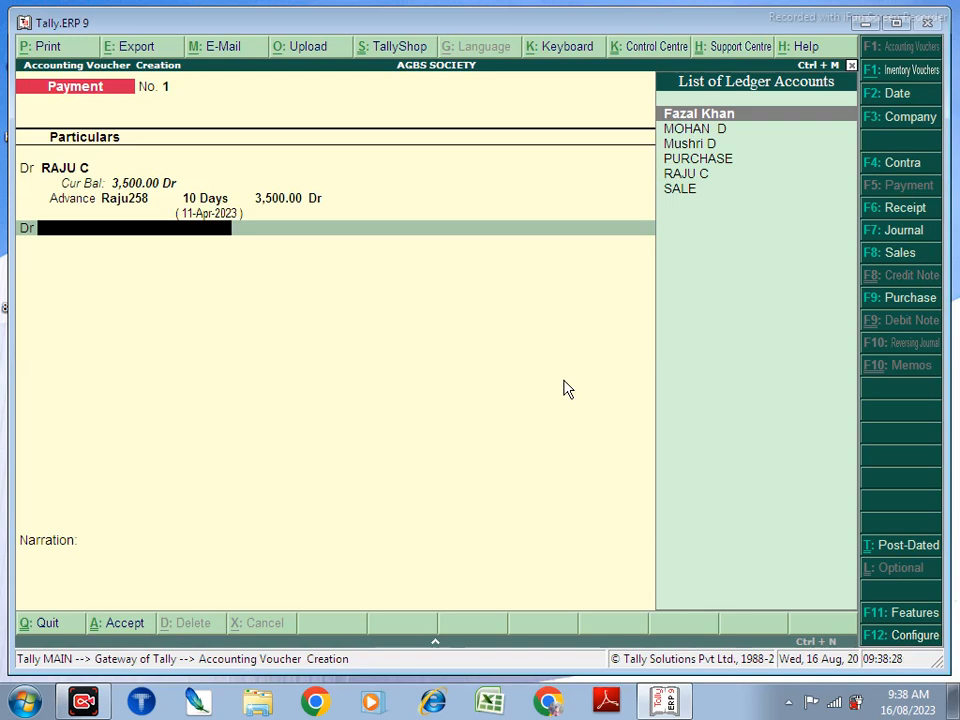
Step: Credit Cash with 3,500 and save Payment No. 1
key(BackSpace)
text(cr)
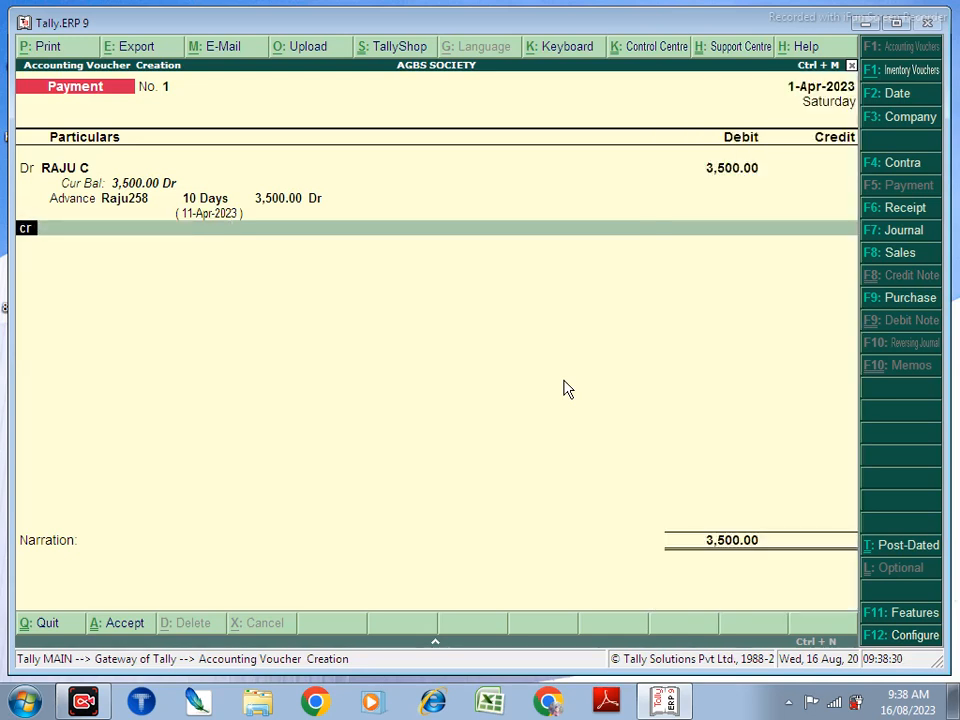
key(Return)
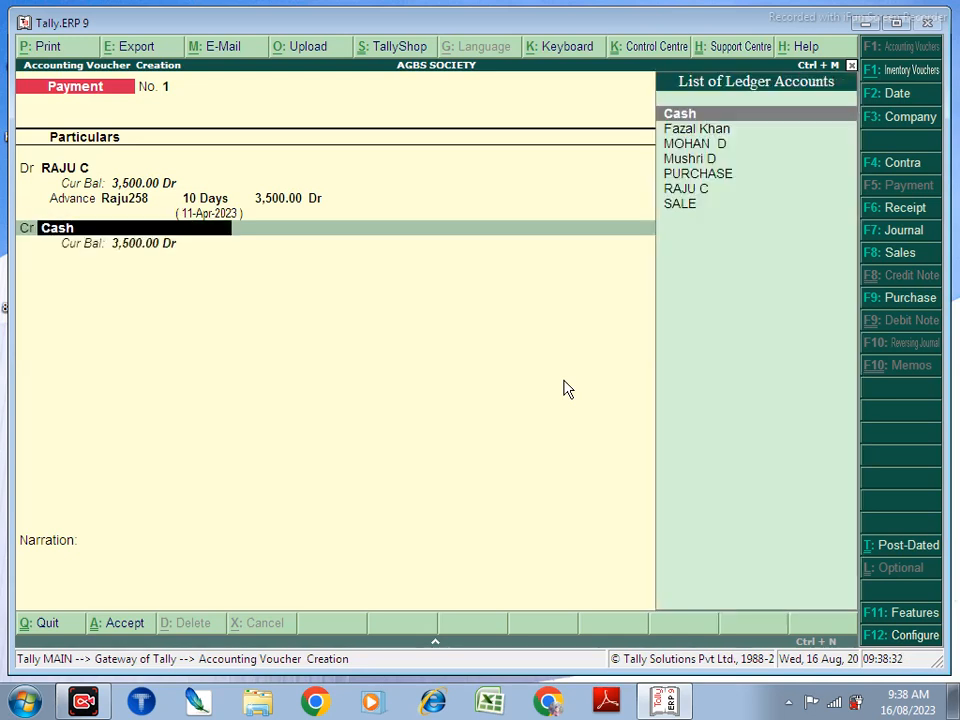
key(Return)
key(Return)
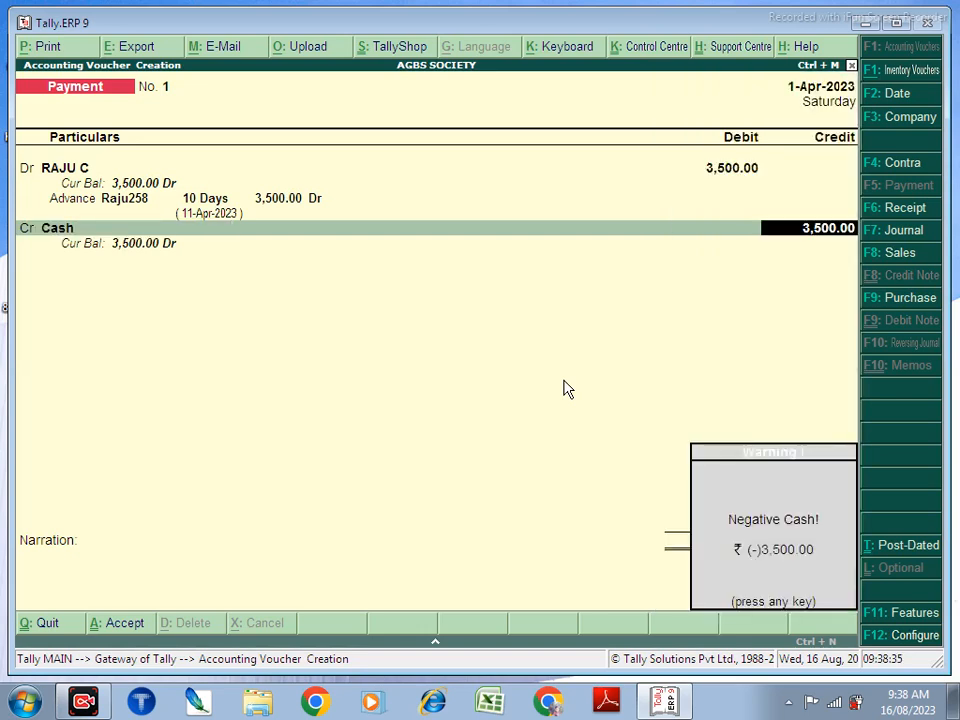
key(Return)
key(Return)
key(Return)
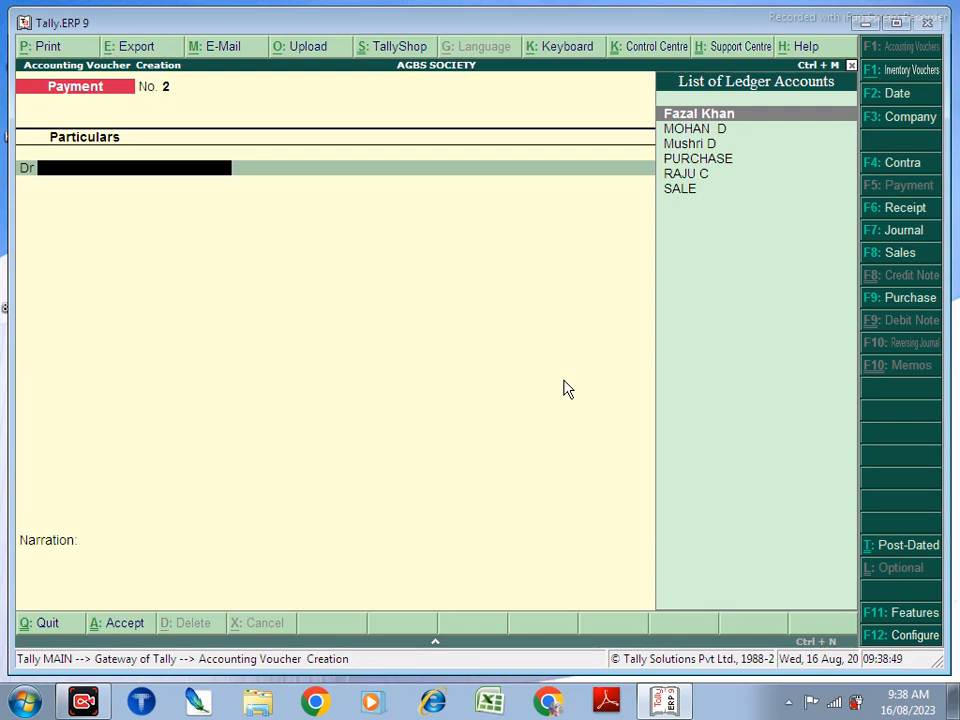
Step: Start a receipt crediting the customer 5,000 as a named Advance bill
key(F6)
key(Down)
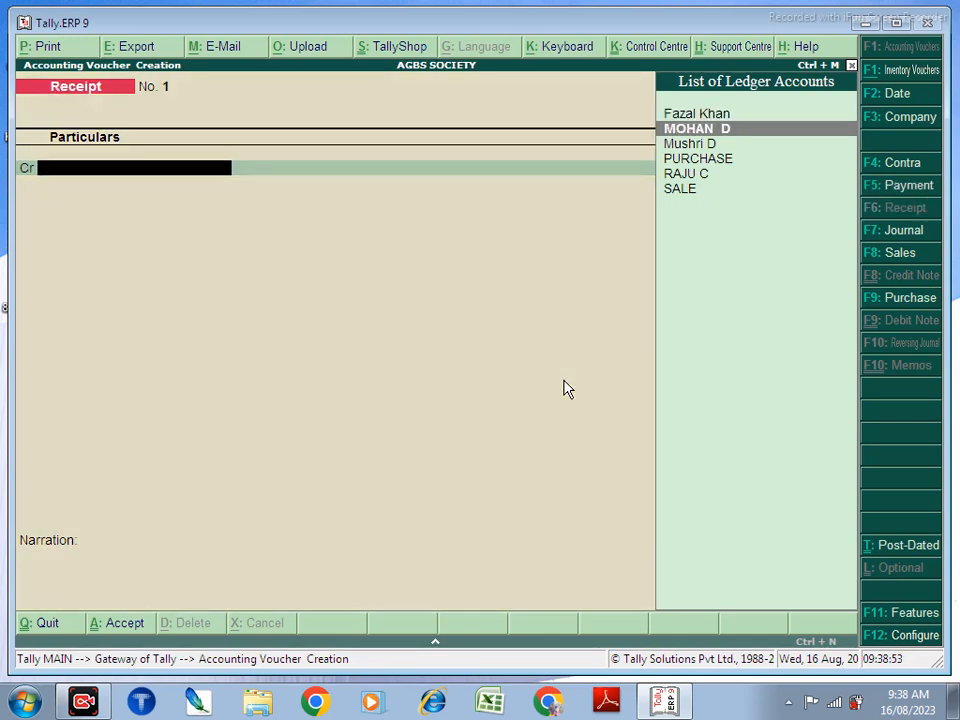
key(Return)
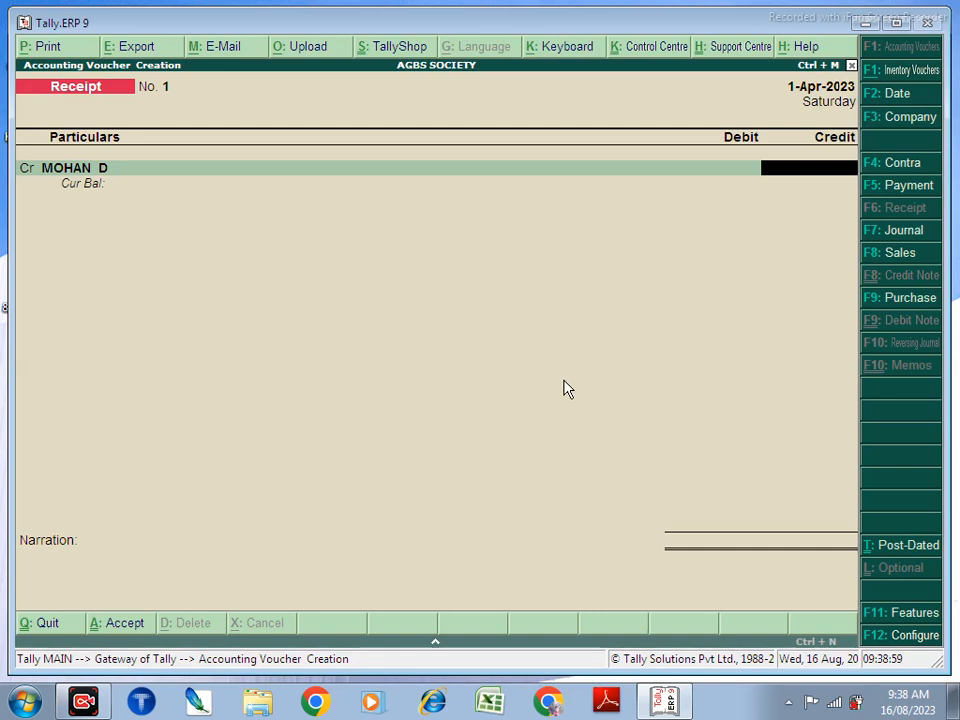
text(5000)
key(Return)
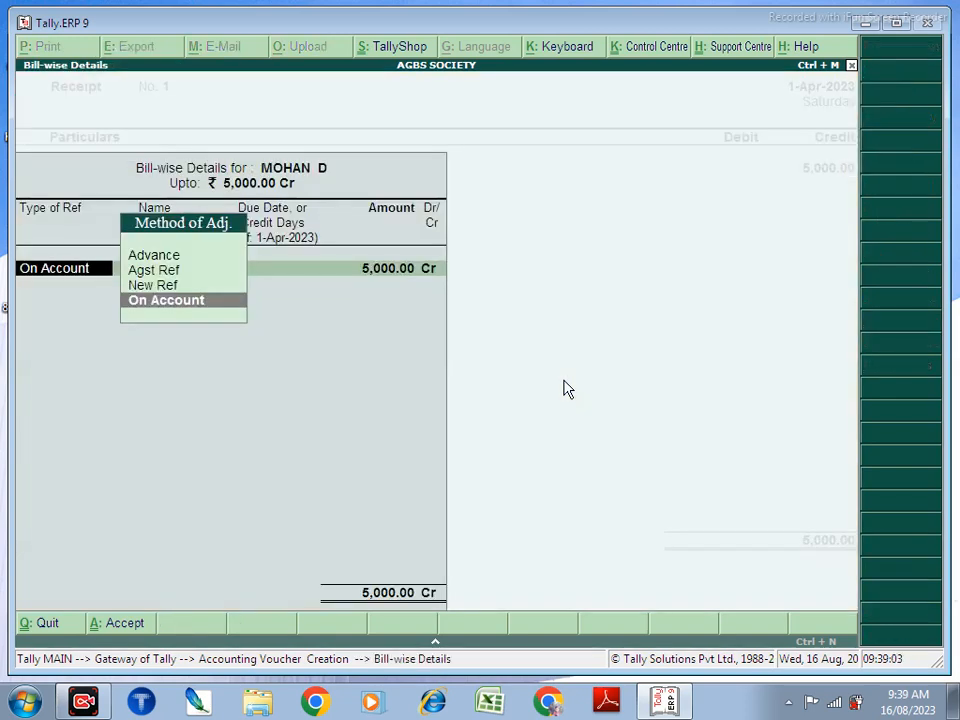
key(Up)
key(Up)
key(Up)
key(Return)
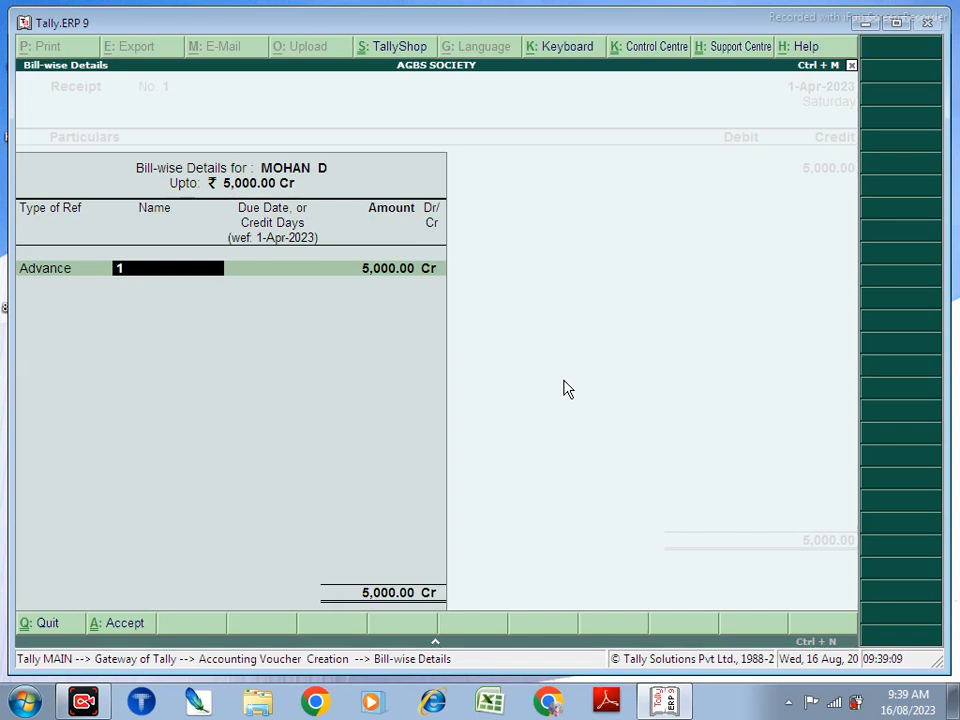
text(Mohan266)
key(Return)
key(Return)
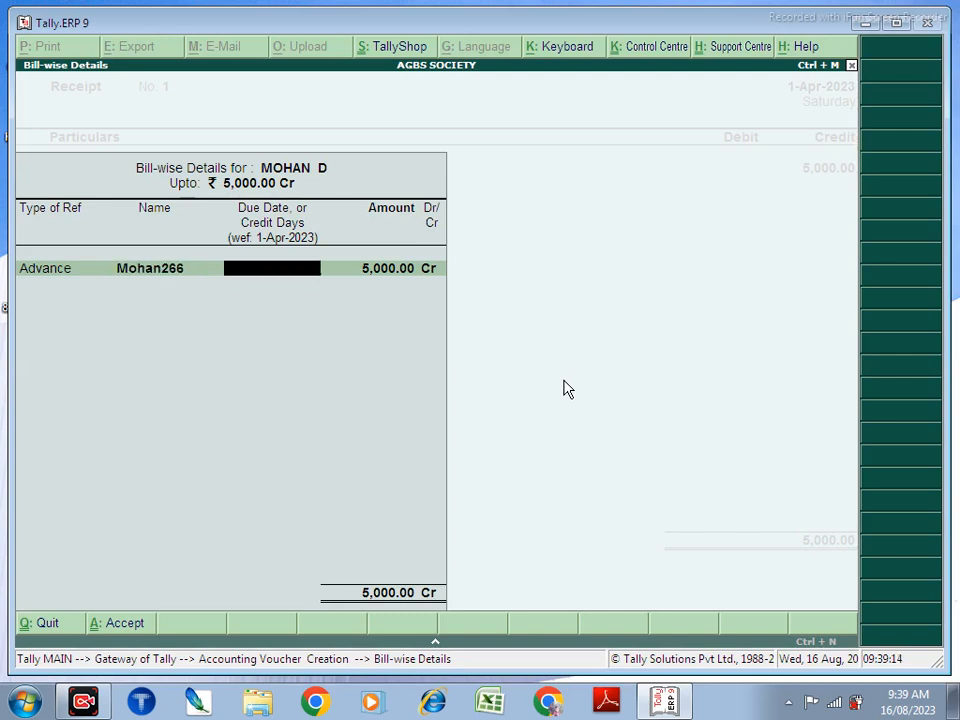
Step: Make the advance due in 10 days, debit Cash 5,000 and save the receipt
key(BackSpace)
text(10)
key(Return)
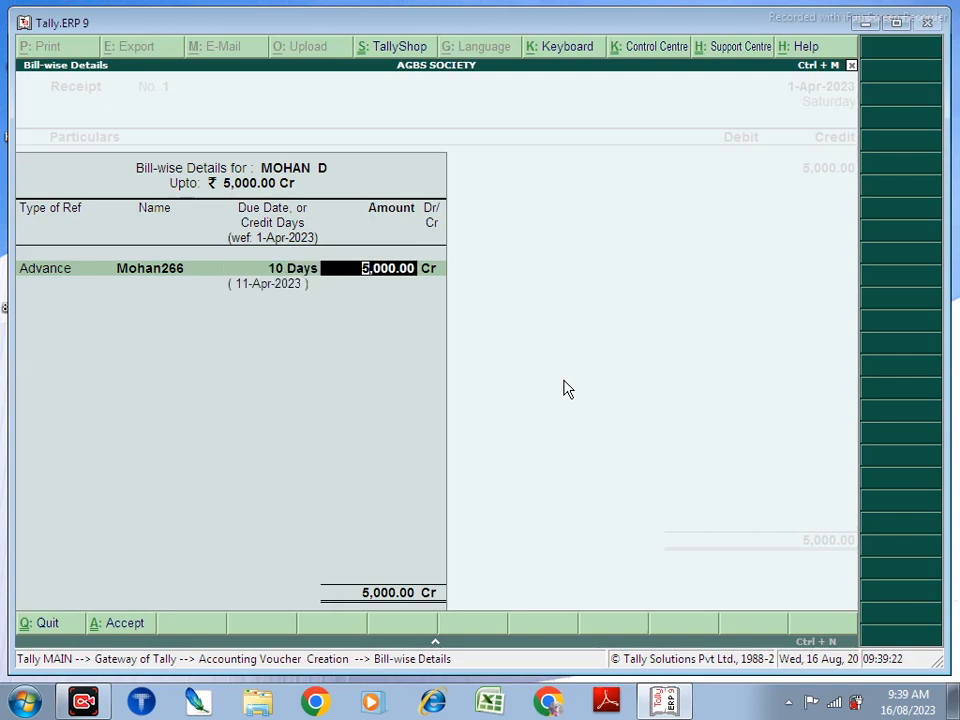
key(Return)
key(Return)
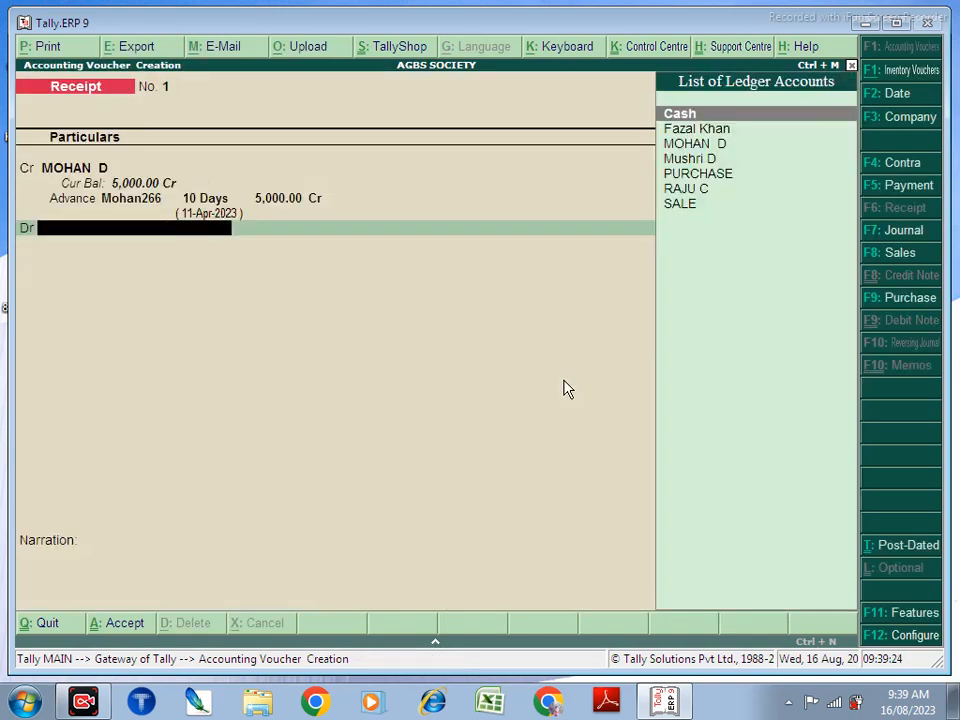
key(Return)
key(Return)
key(Return)
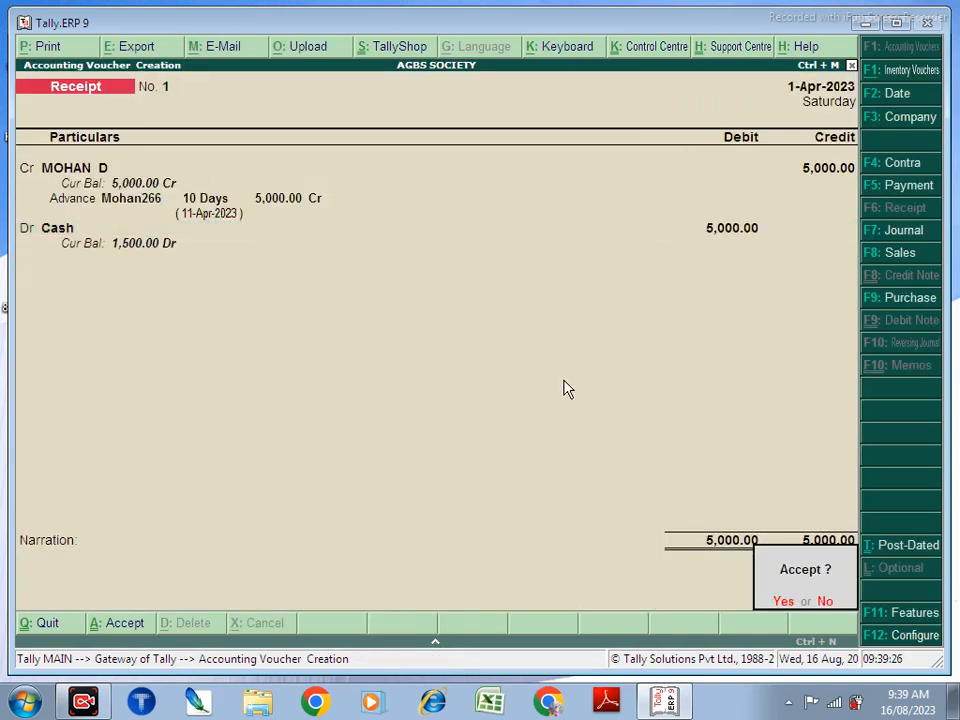
key(Return)
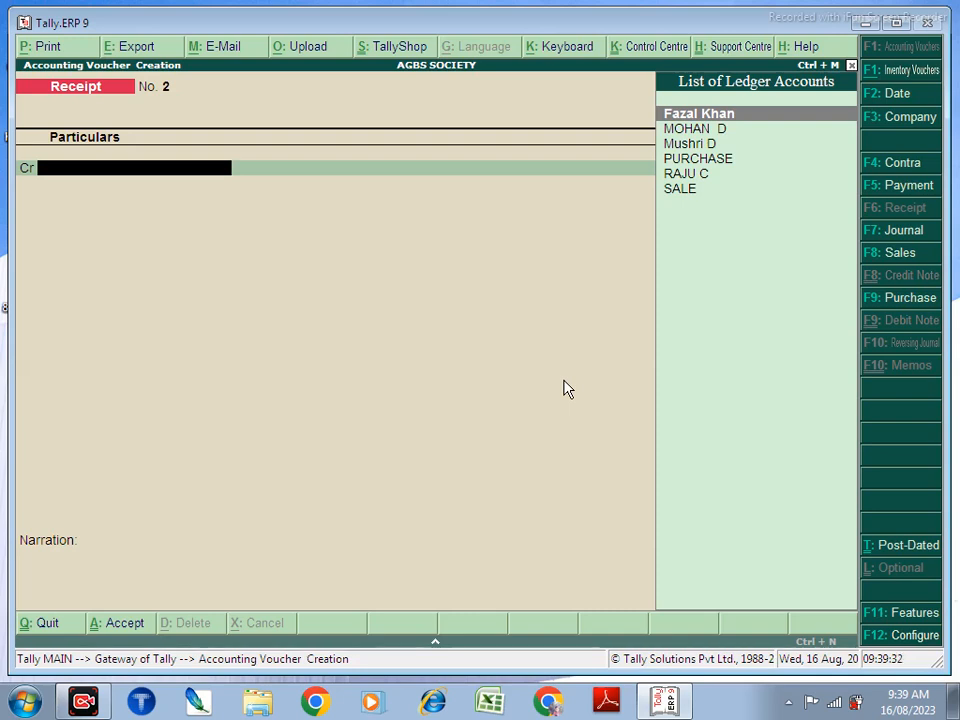
Step: Start a voucher-mode purchase with supplier invoice number 12356
click(917, 300)
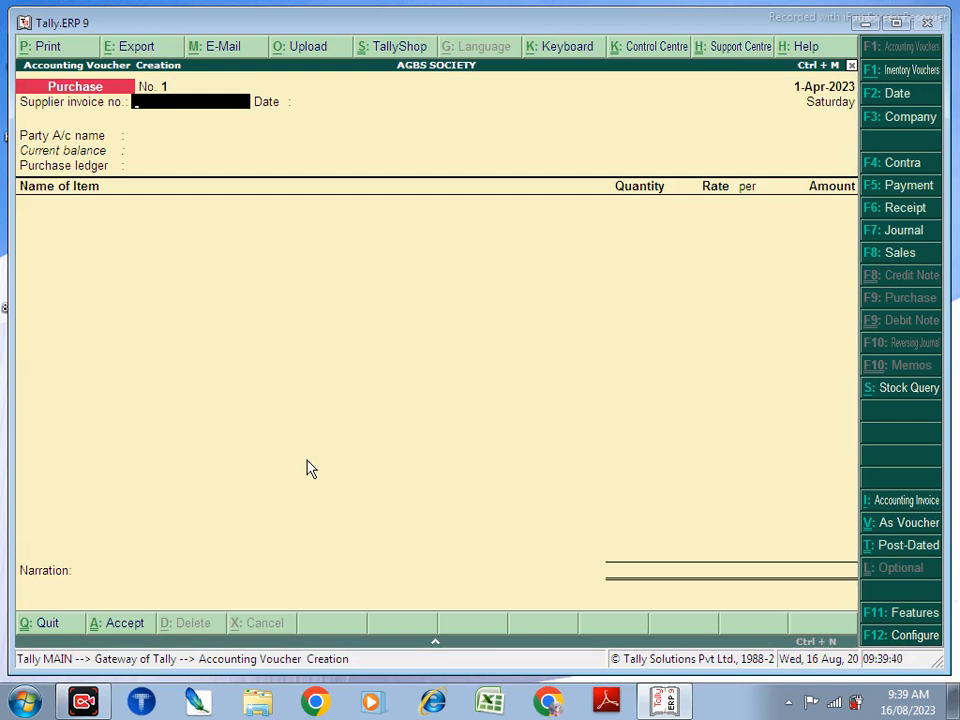
key(ctrl+v)
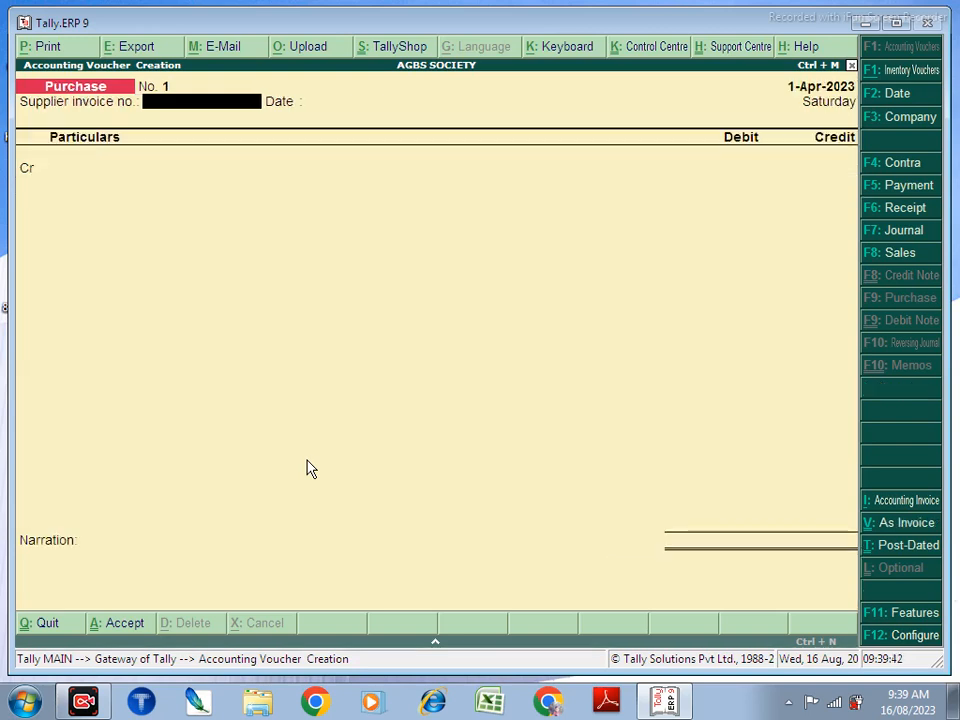
text(12356)
key(Return)
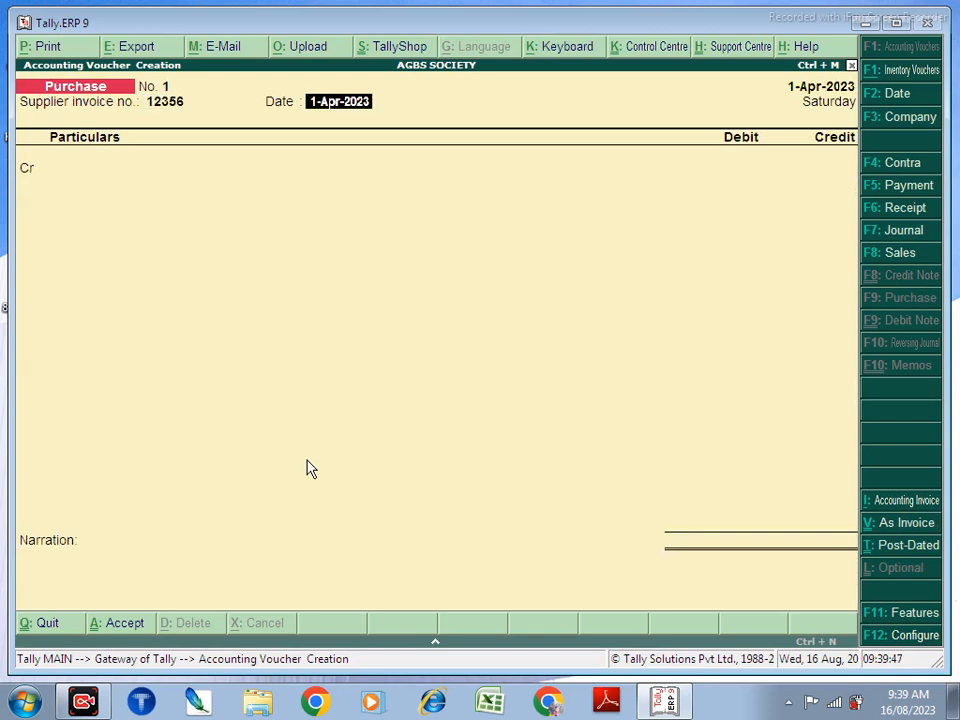
key(Return)
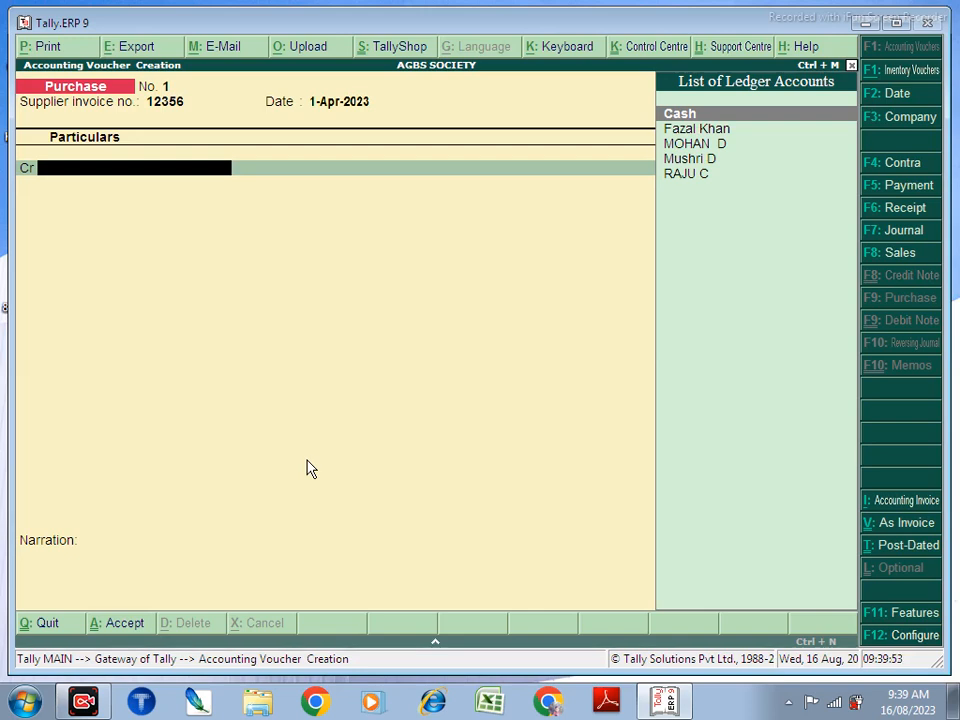
Step: Put the supplier's ledger on the credit line with a 7000 amount
key(Down)
key(Down)
key(Down)
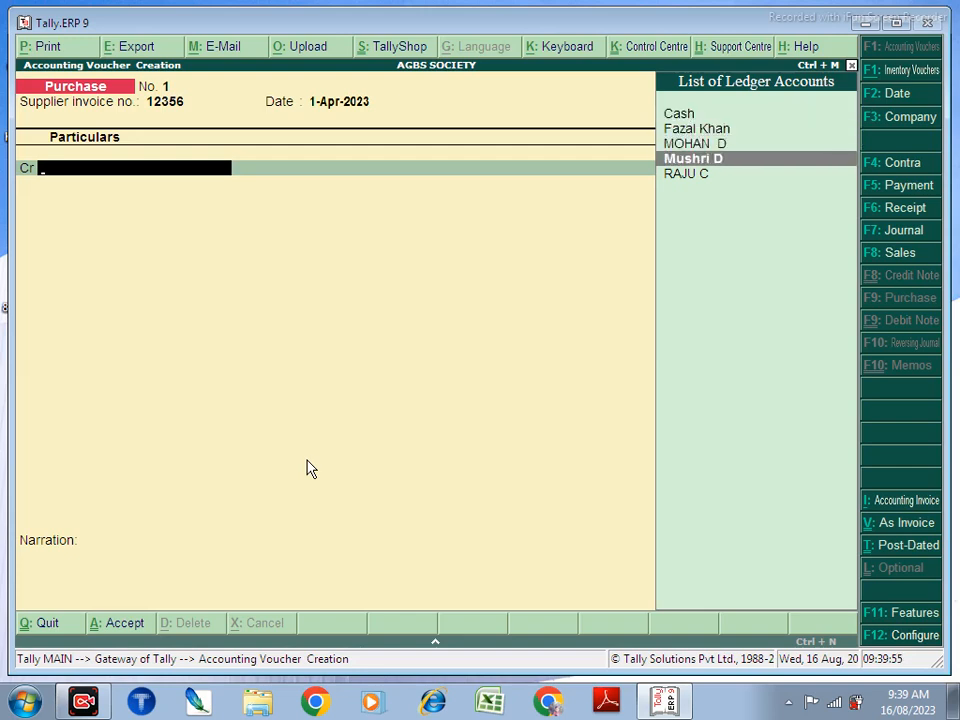
key(Down)
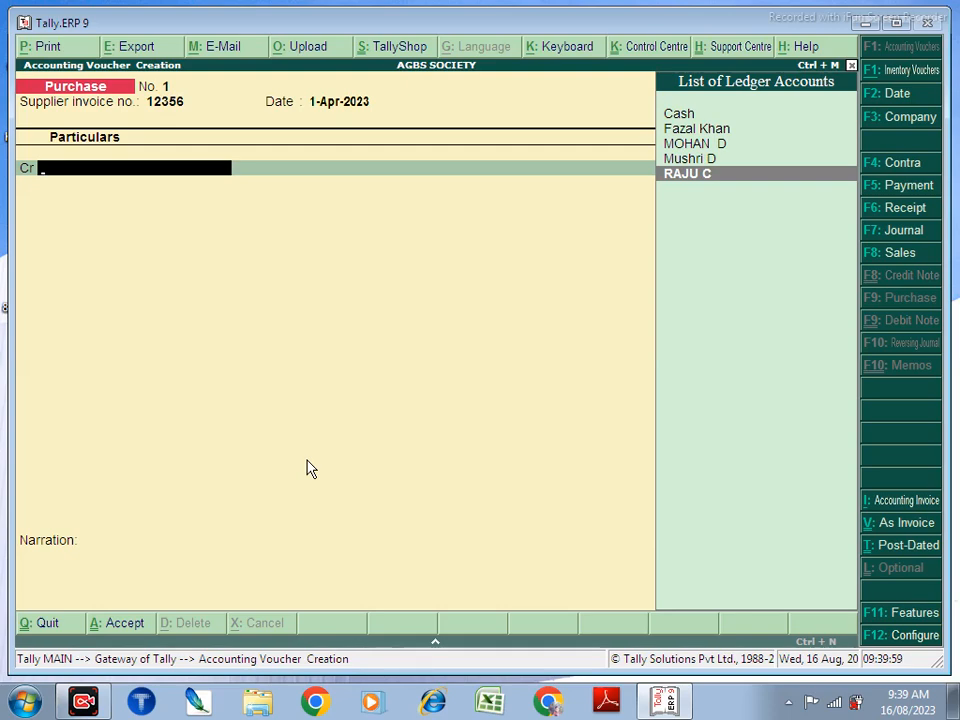
key(Return)
key(Return)
key(Return)
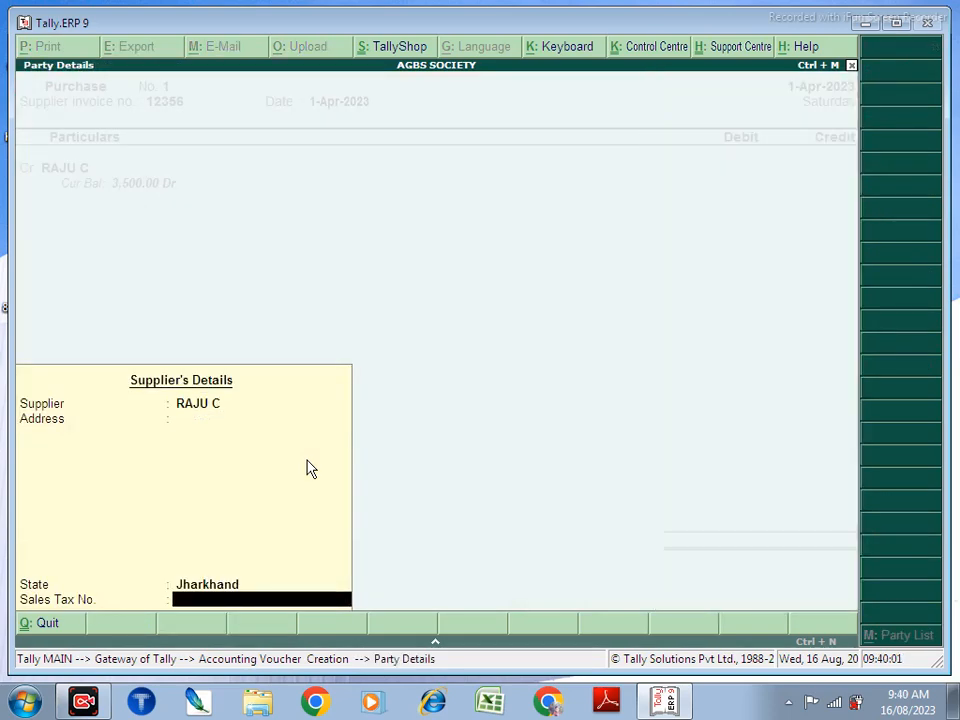
key(Return)
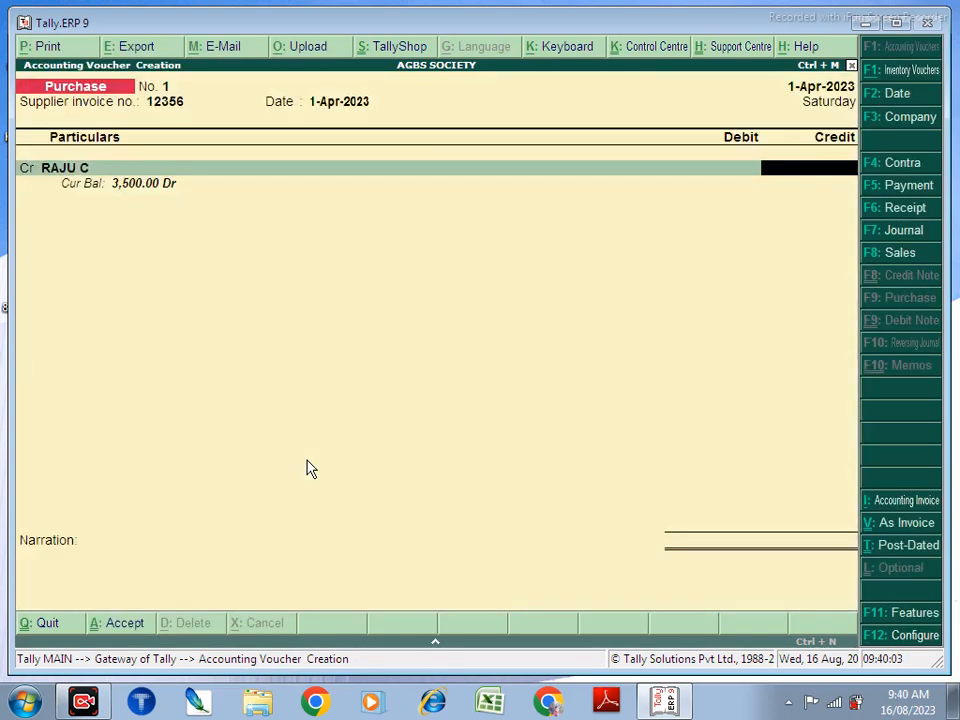
text(7000)
Step: Allocate 3,500 of the supplier's 7,000 against the earlier advance bill
key(Return)
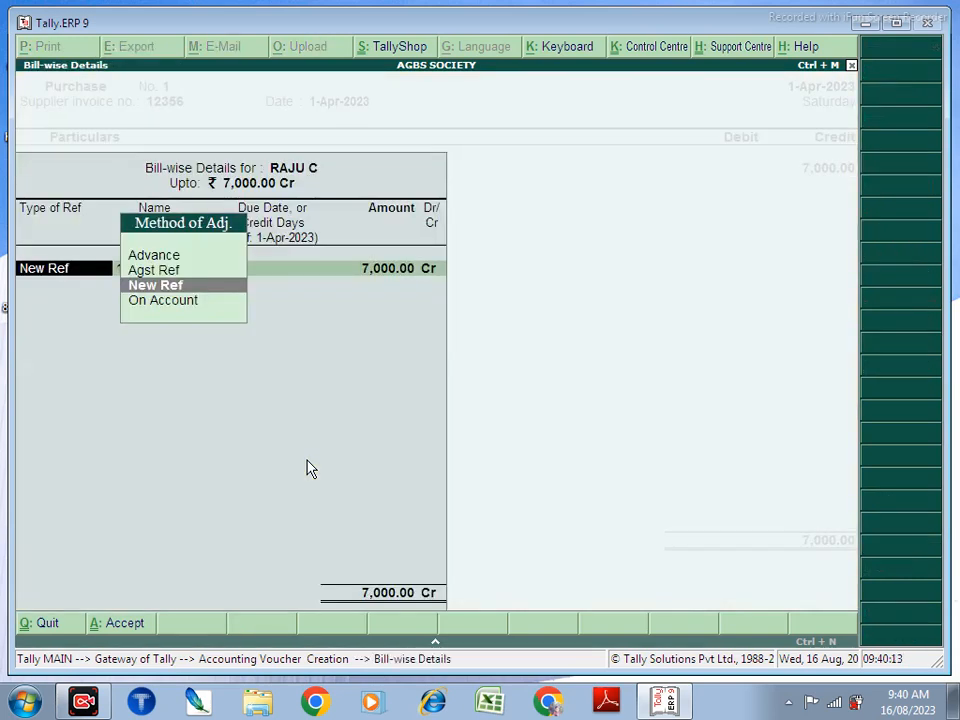
key(Up)
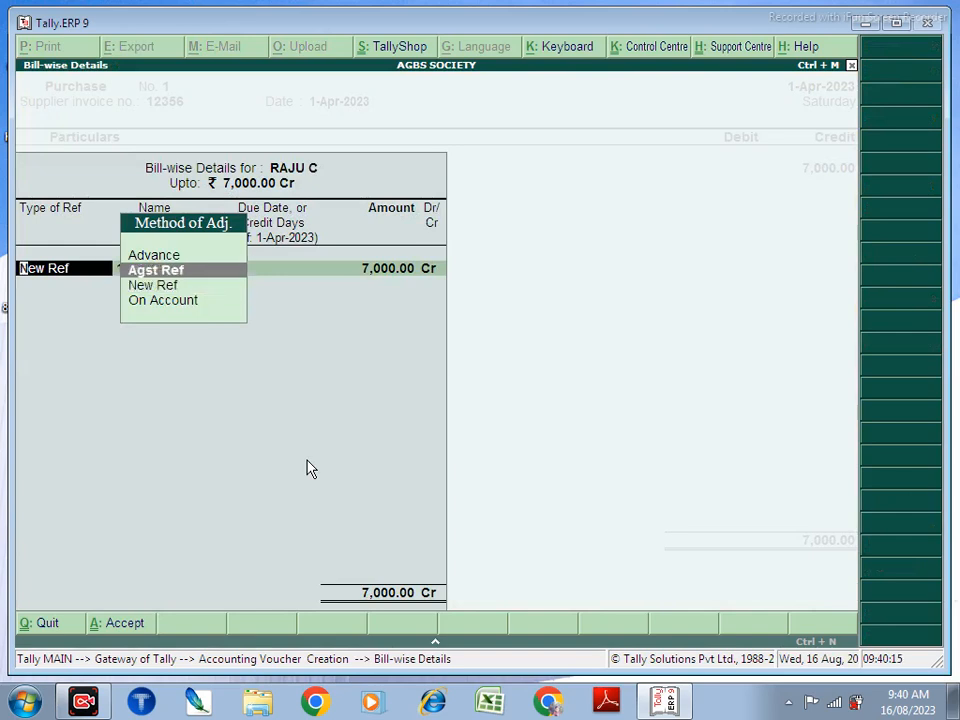
key(Return)
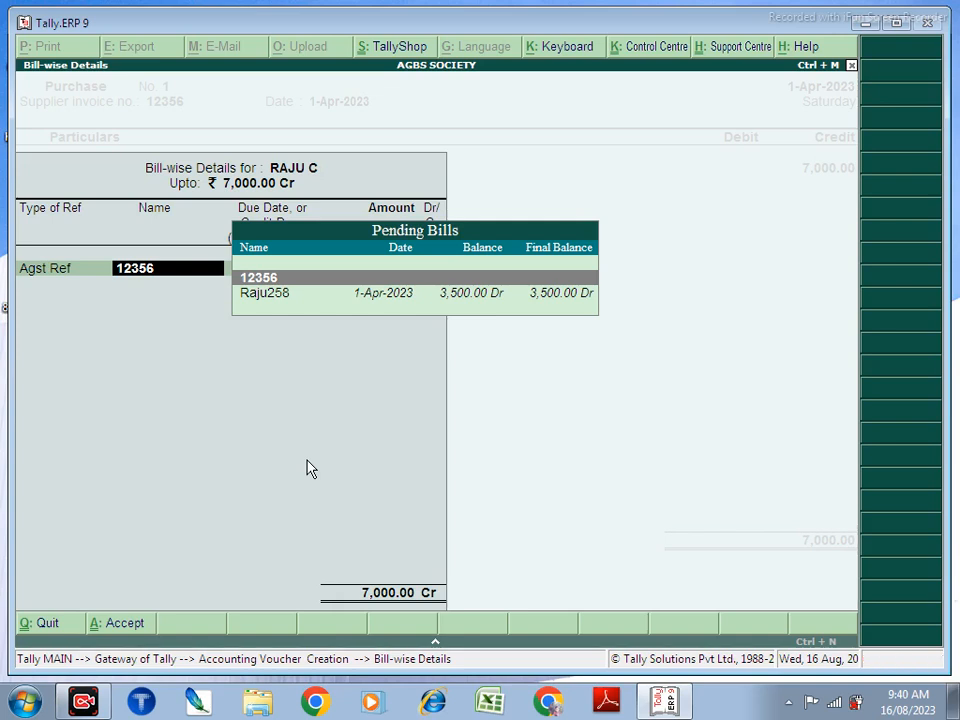
key(Down)
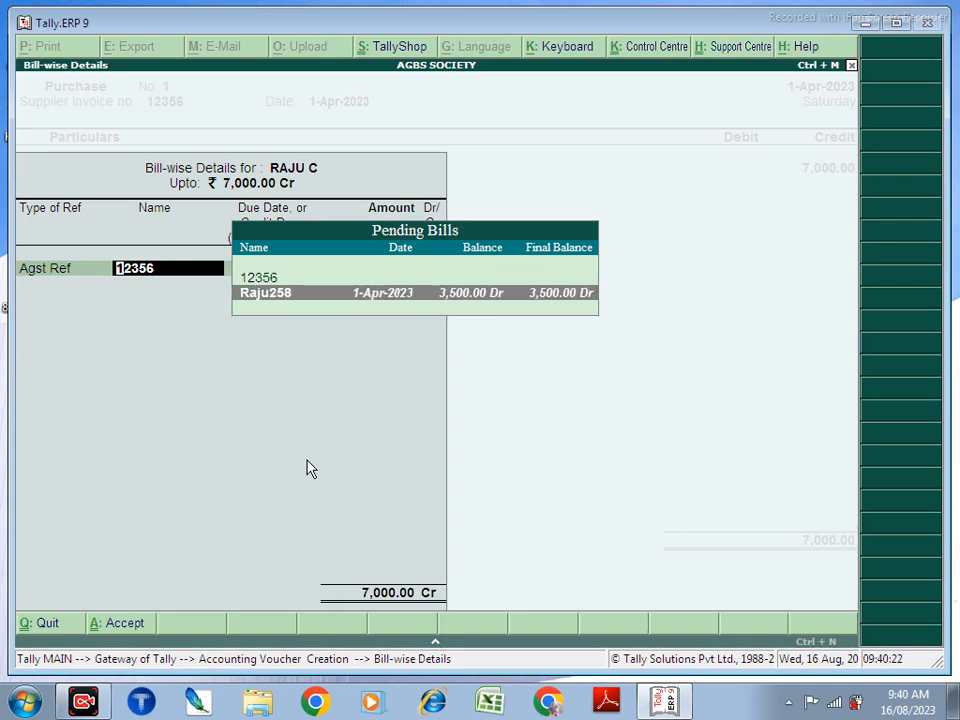
key(Return)
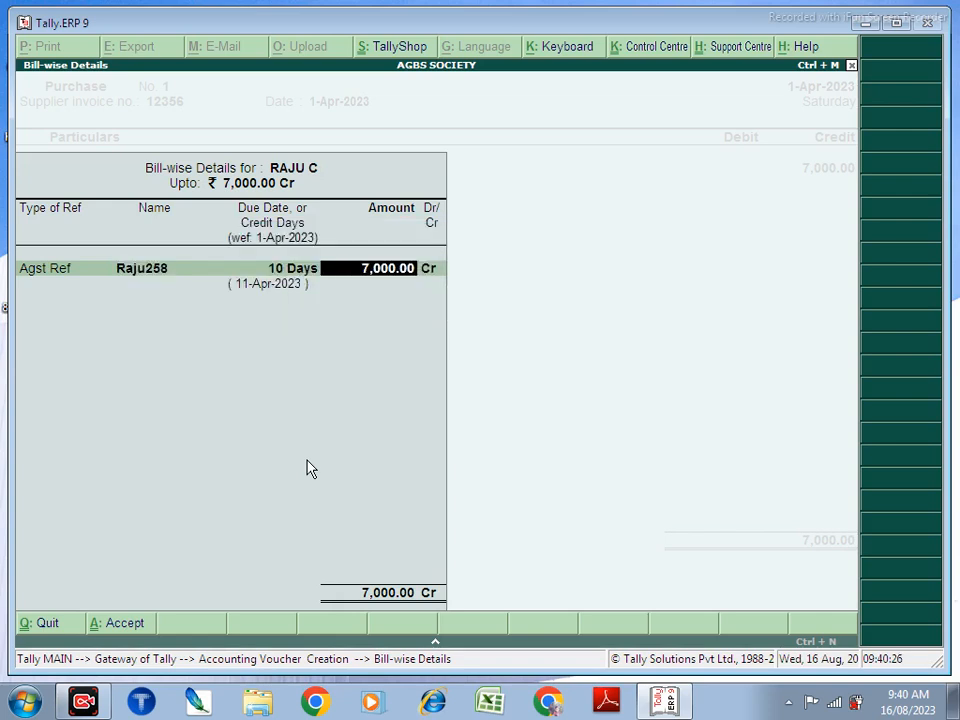
text(35000)
key(BackSpace)
key(Return)
Step: Add new bill 12356 for the remaining 3,500 due in 5 days, and debit PURCHASE 7,000
key(Return)
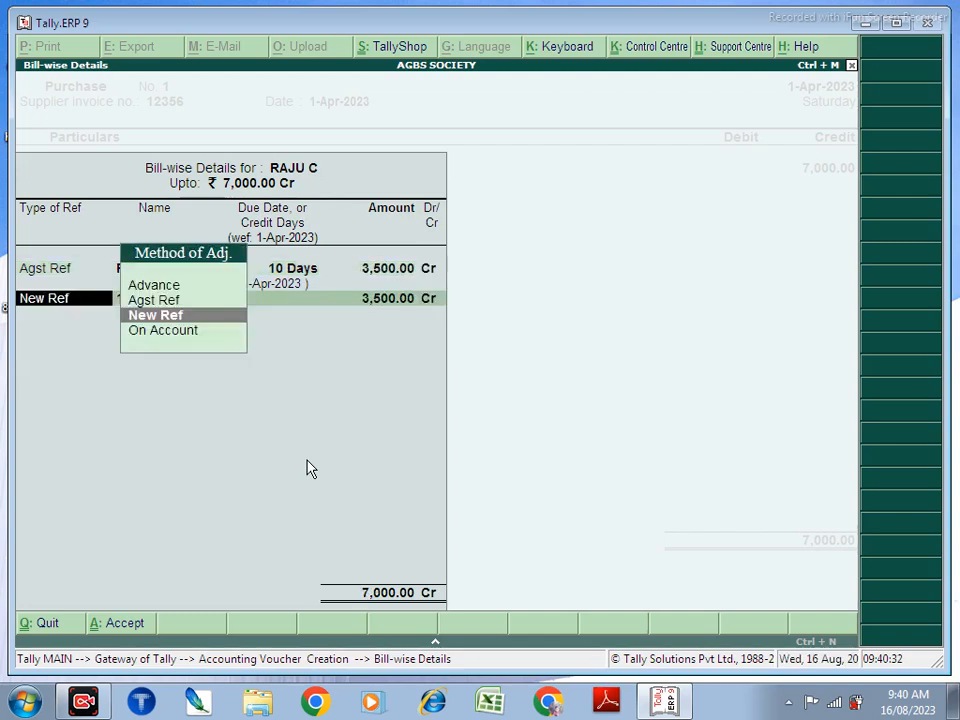
key(Return)
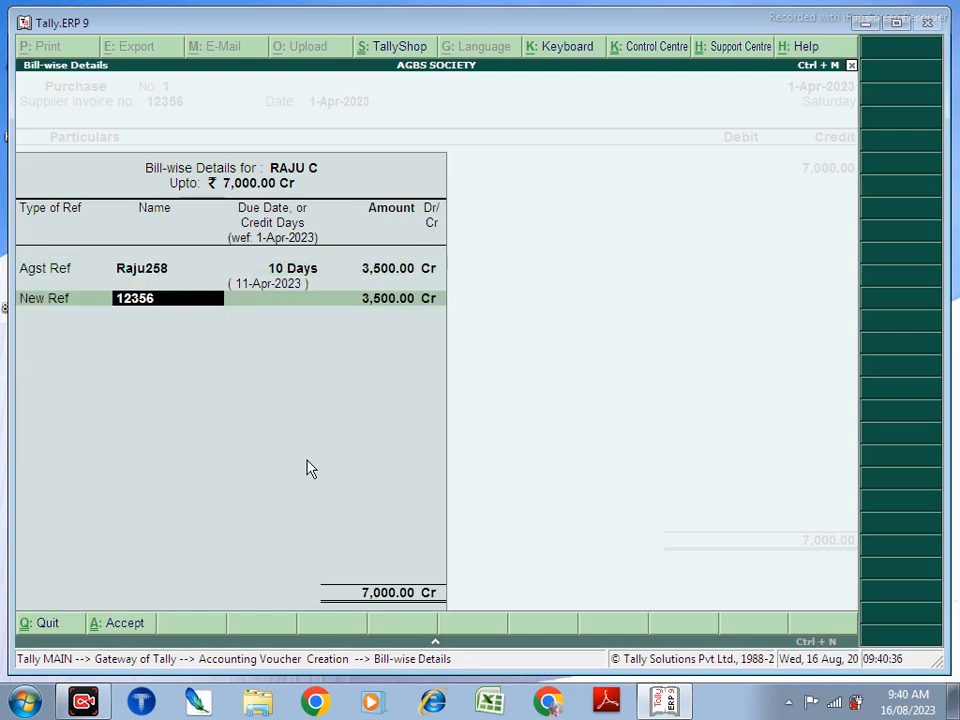
key(Return)
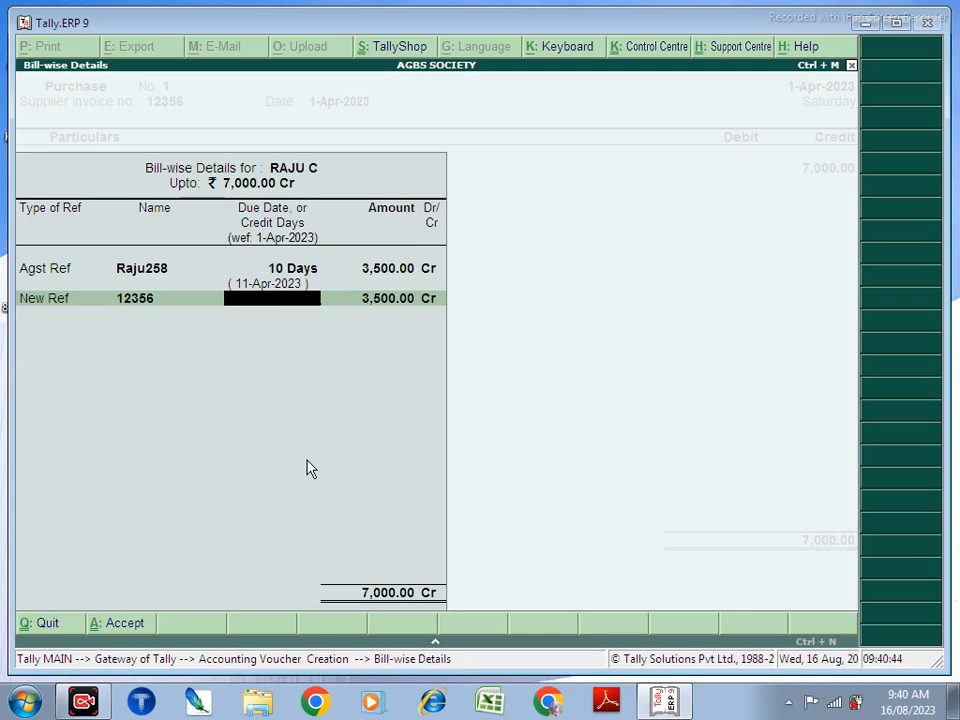
text(5)
key(Return)
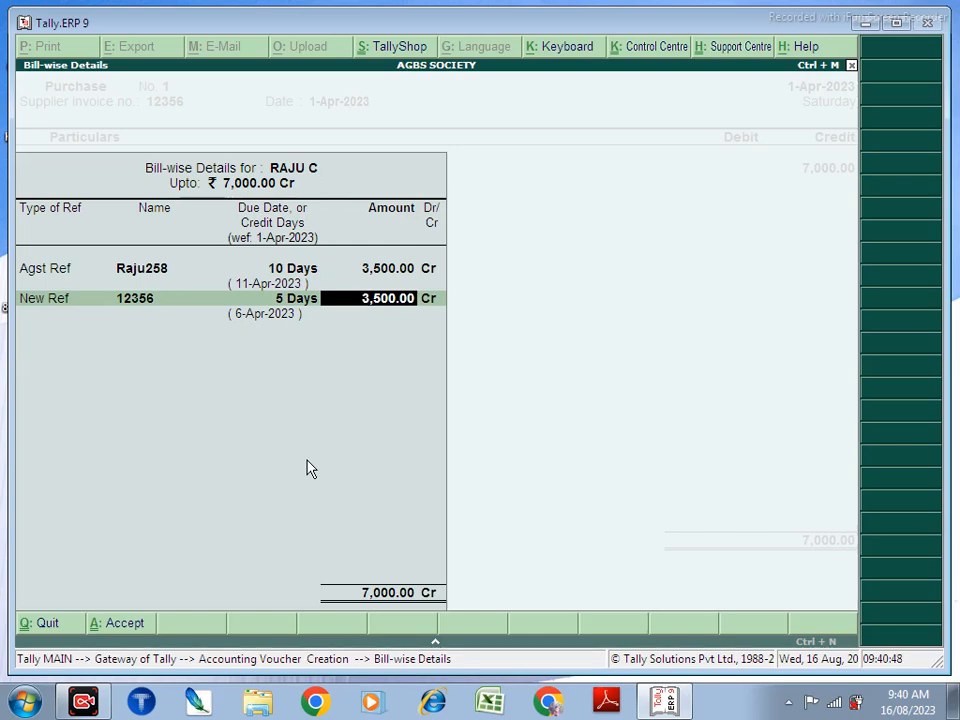
key(Return)
key(Return)
key(Return)
key(Return)
key(Return)
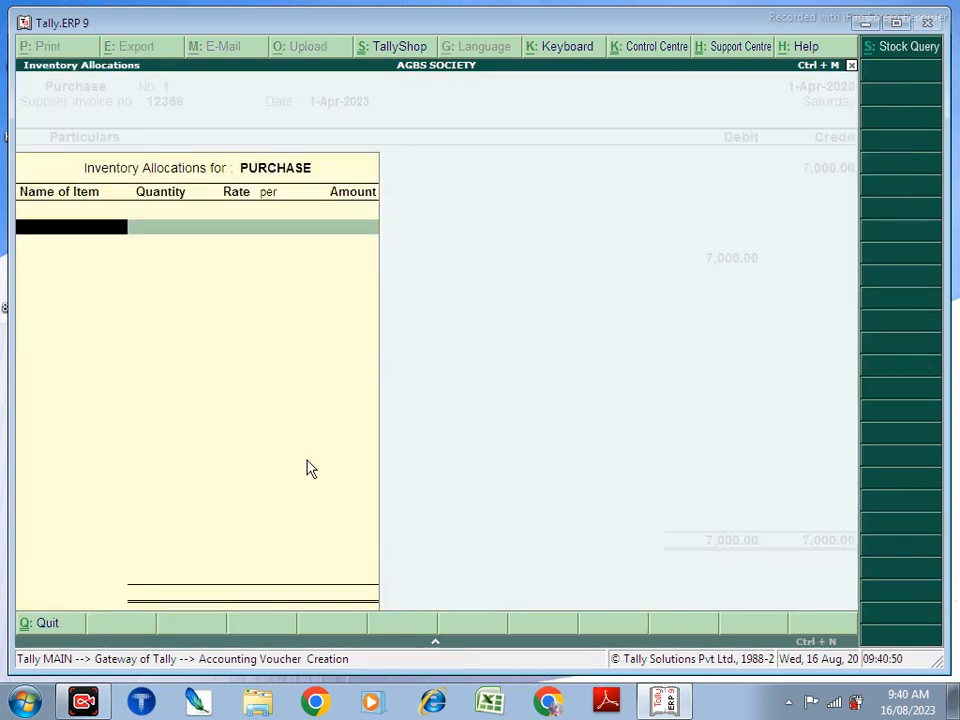
key(Return)
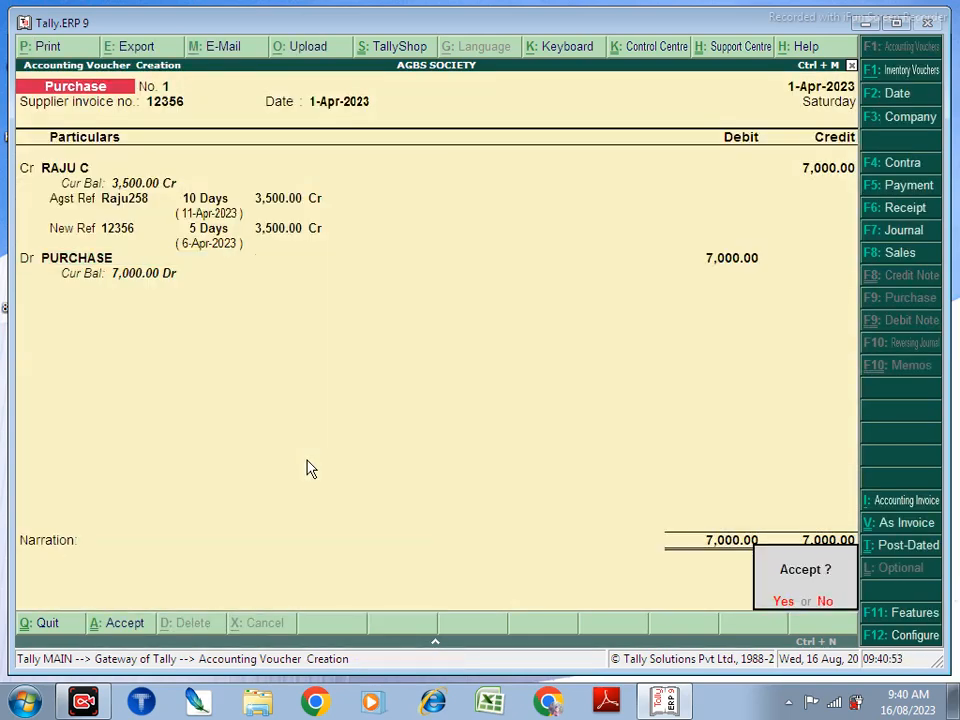
key(Return)
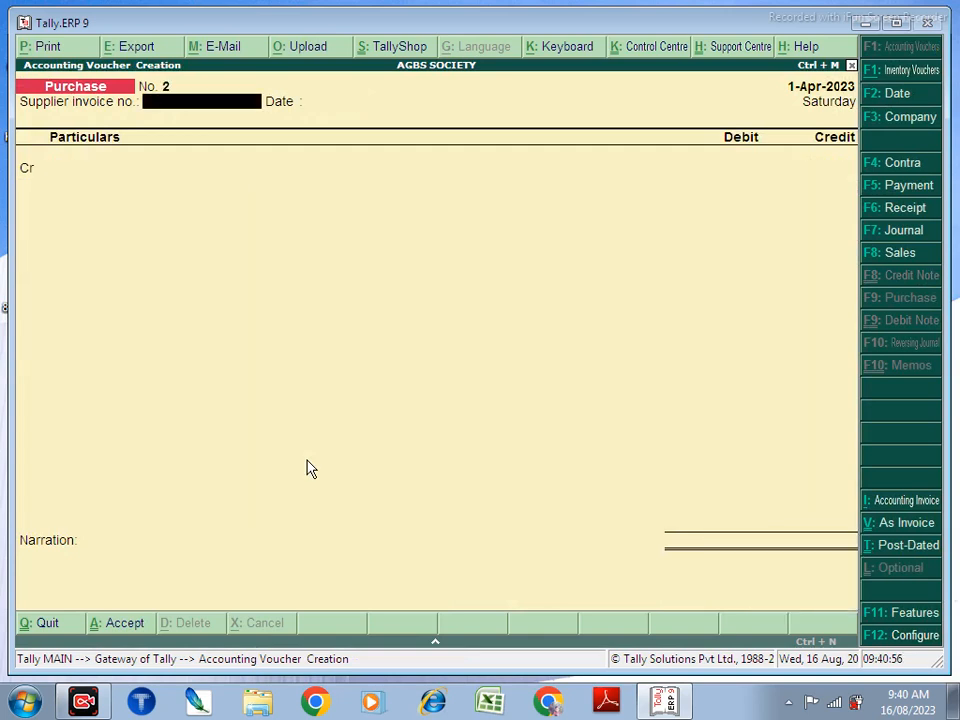
Step: Start a voucher-mode sale with reference 12369, debiting the customer 10,000
key(F8)
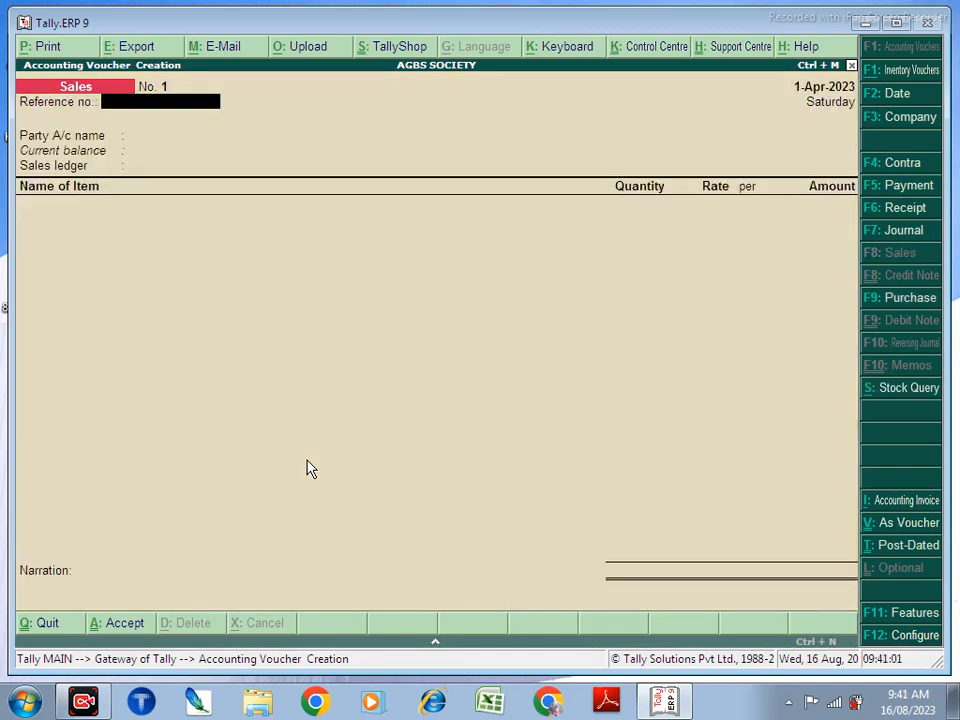
key(ctrl+v)
text(12369)
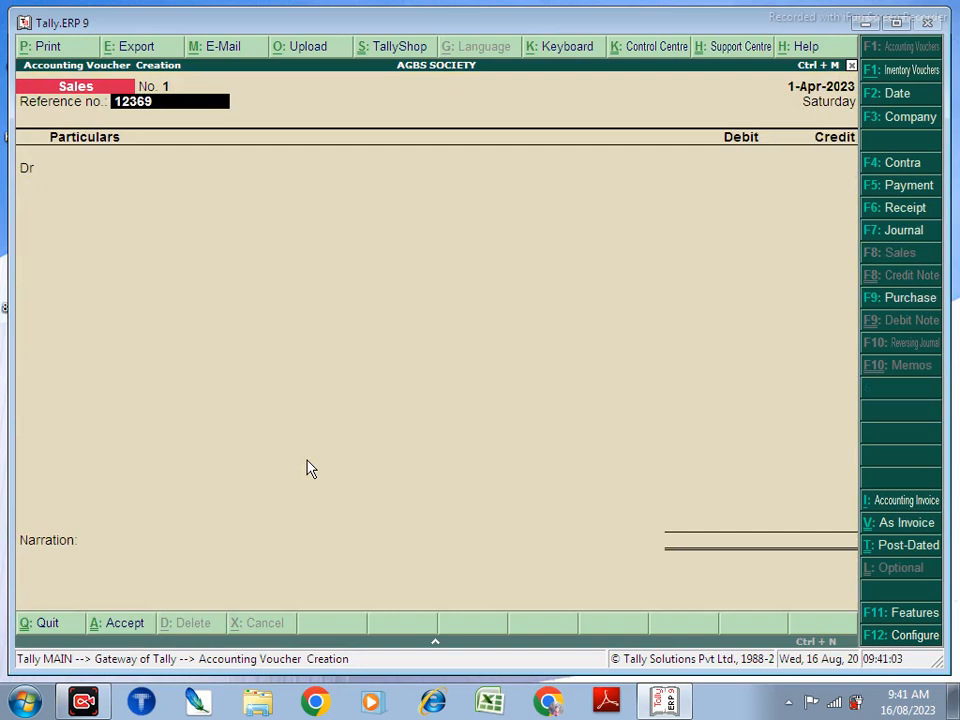
key(Return)
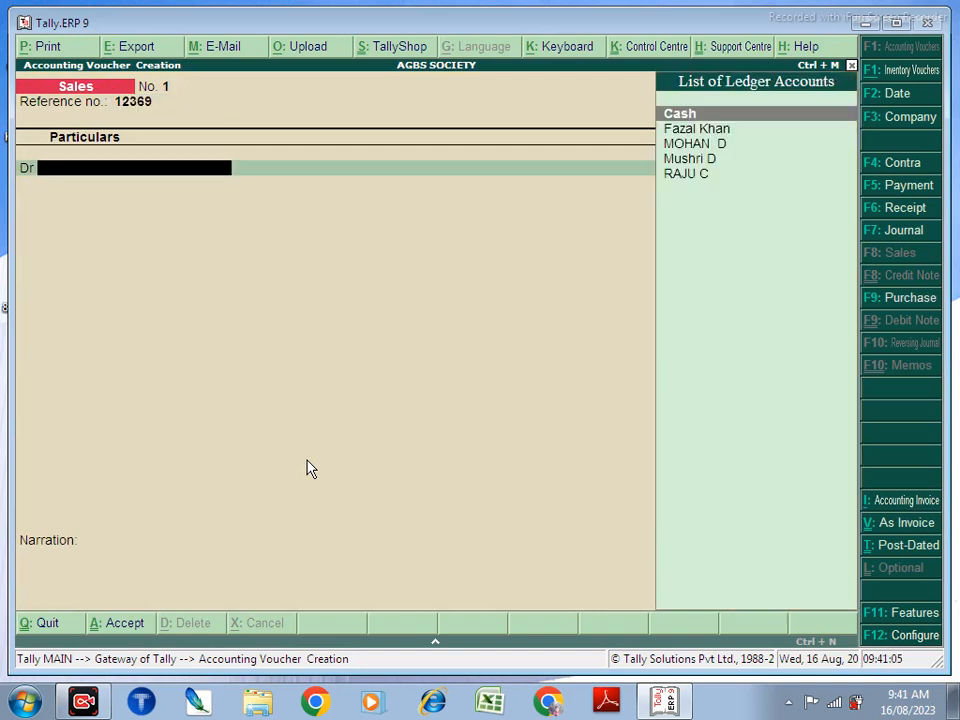
key(Down)
key(Down)
key(Down)
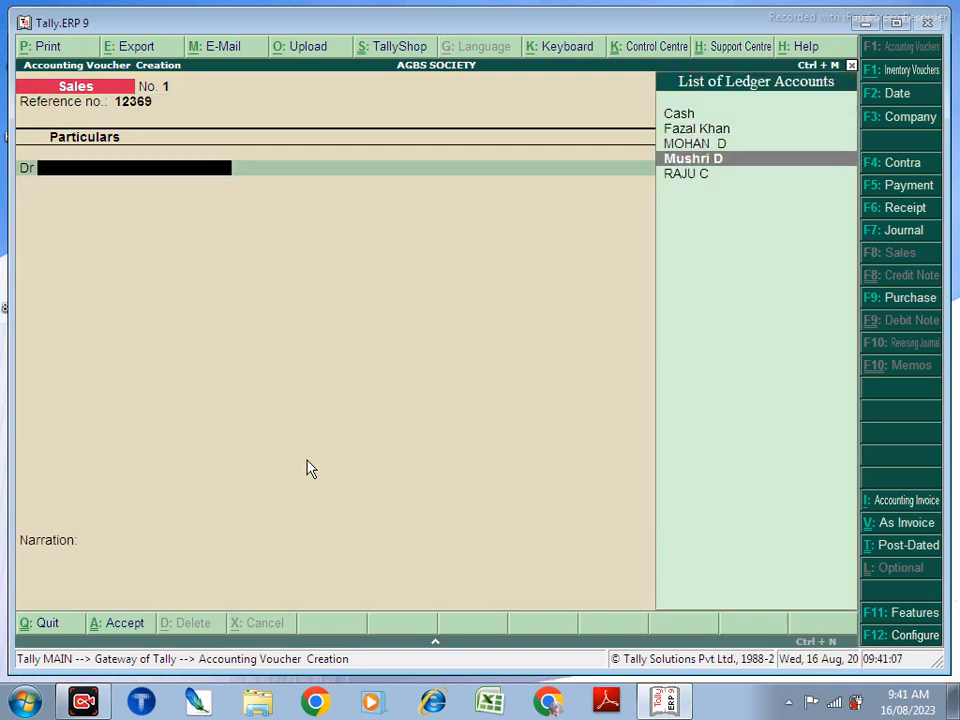
key(Up)
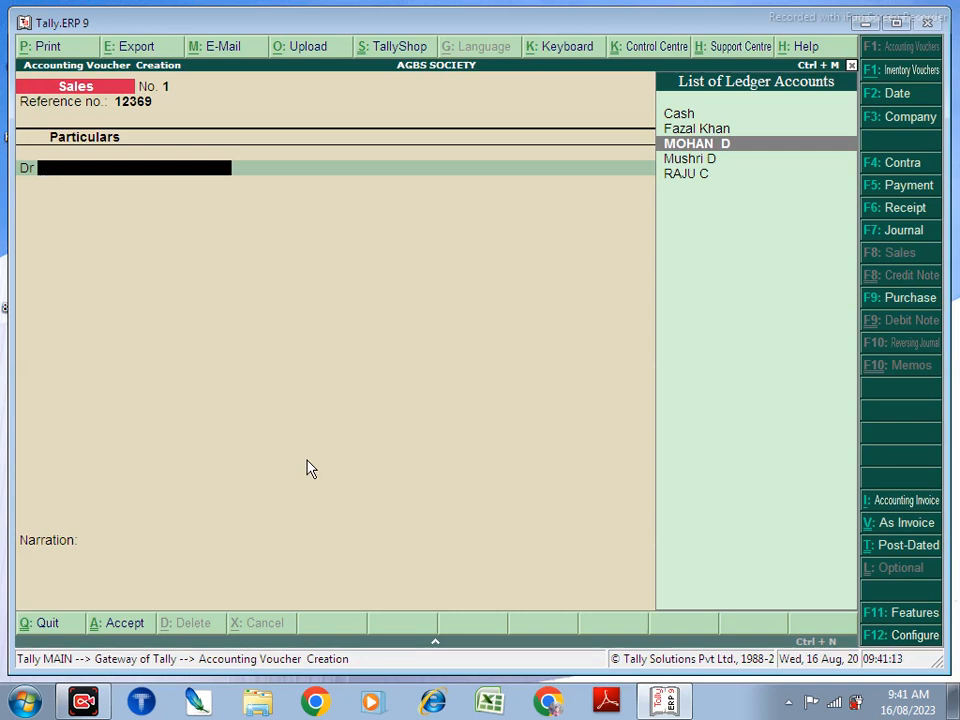
key(Return)
key(Return)
key(Return)
key(Return)
key(Return)
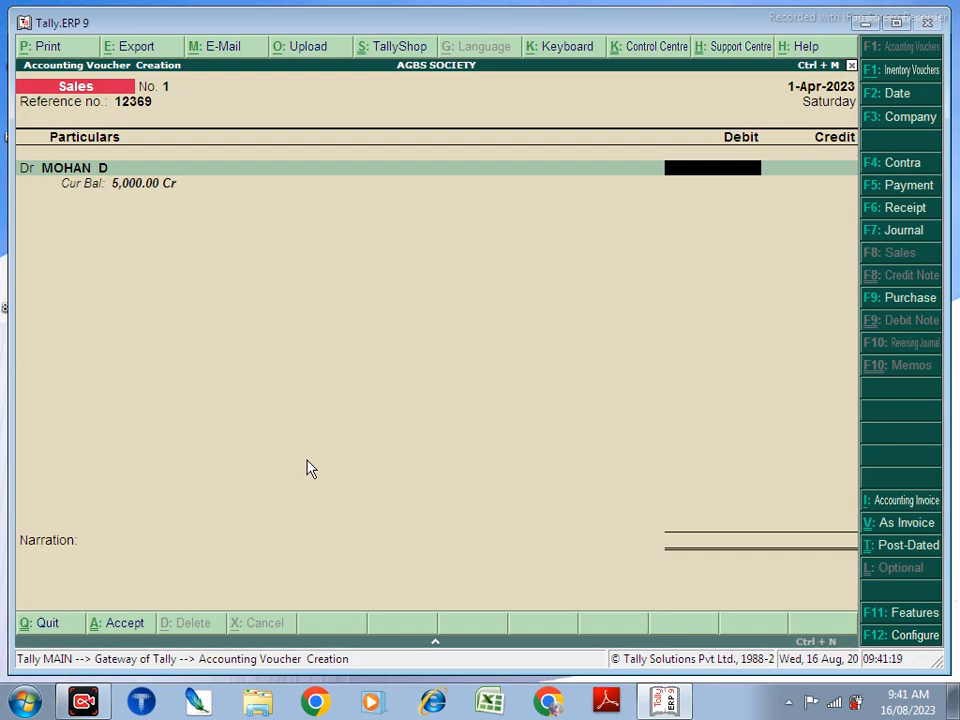
text(10,000)
key(Return)
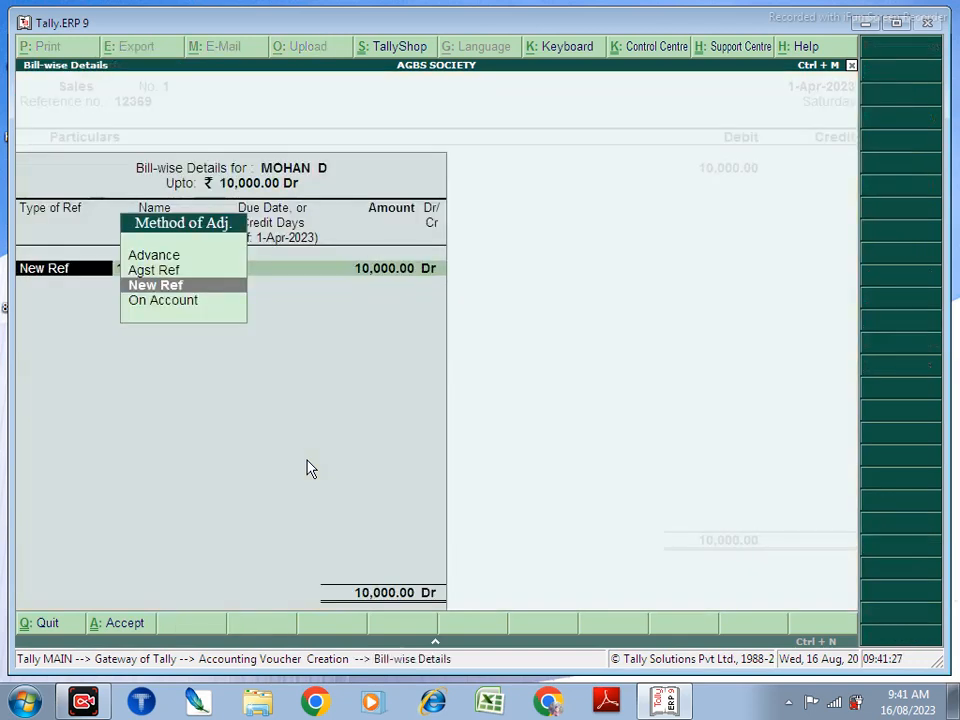
Step: Begin allocating against the customer's advance bill, then abandon the bill-wise details
key(Up)
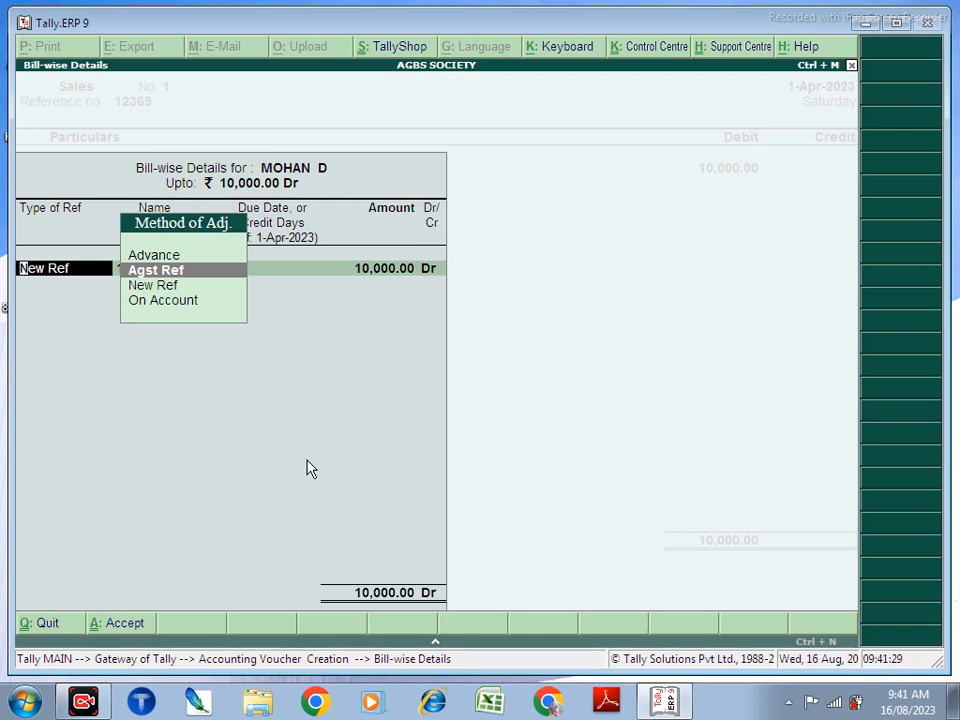
key(Return)
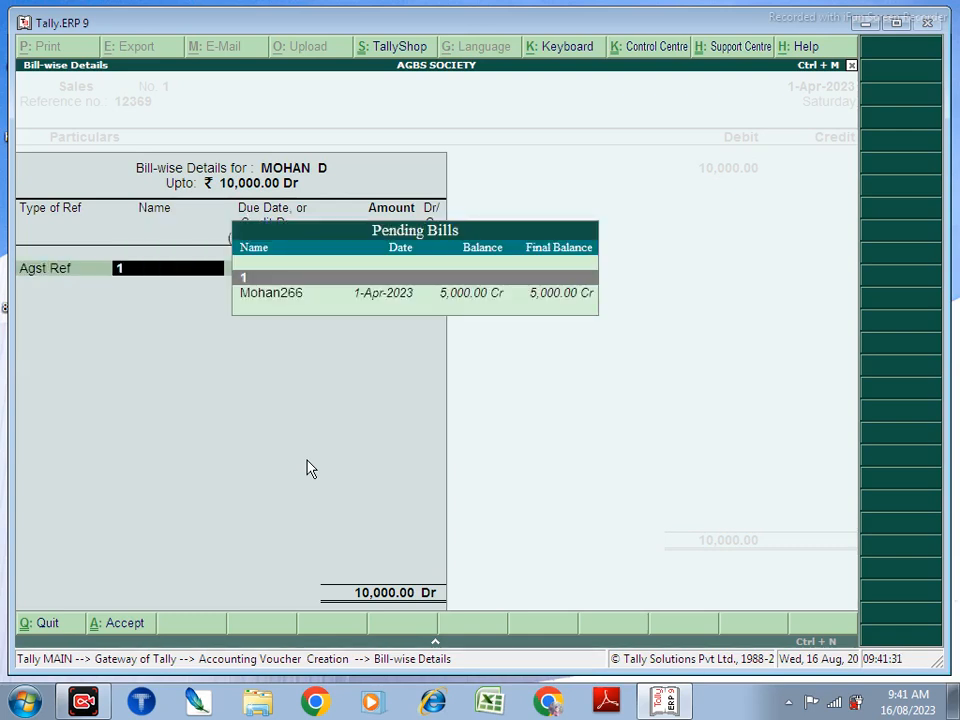
key(Down)
key(Return)
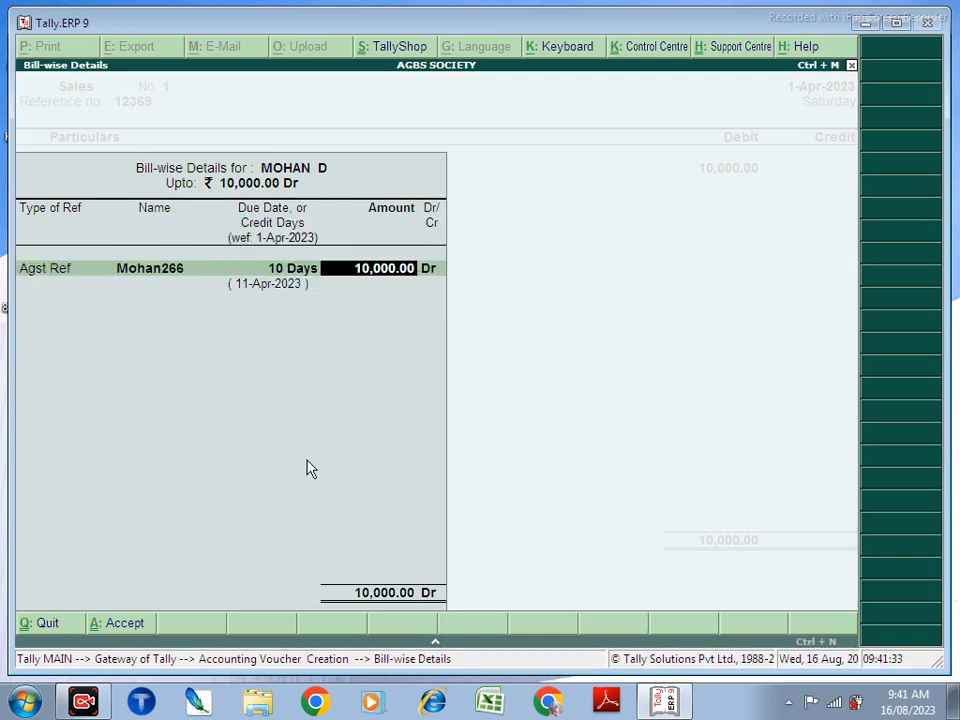
text(500)
key(Escape)
key(Escape)
Step: Correct the customer's debit amount to 8,000
key(Return)
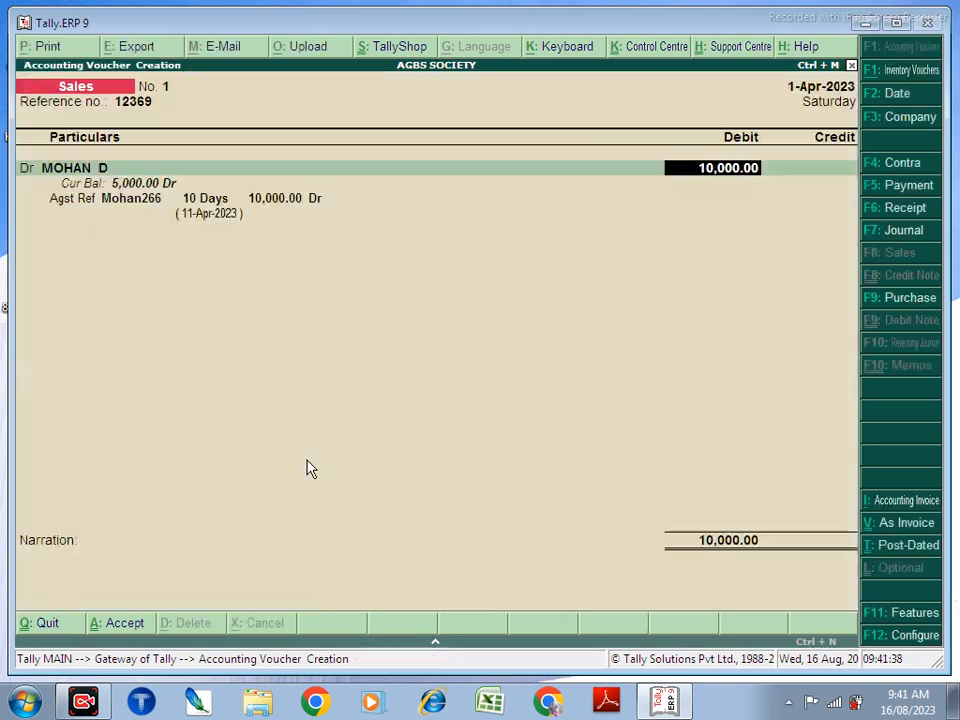
text(7)
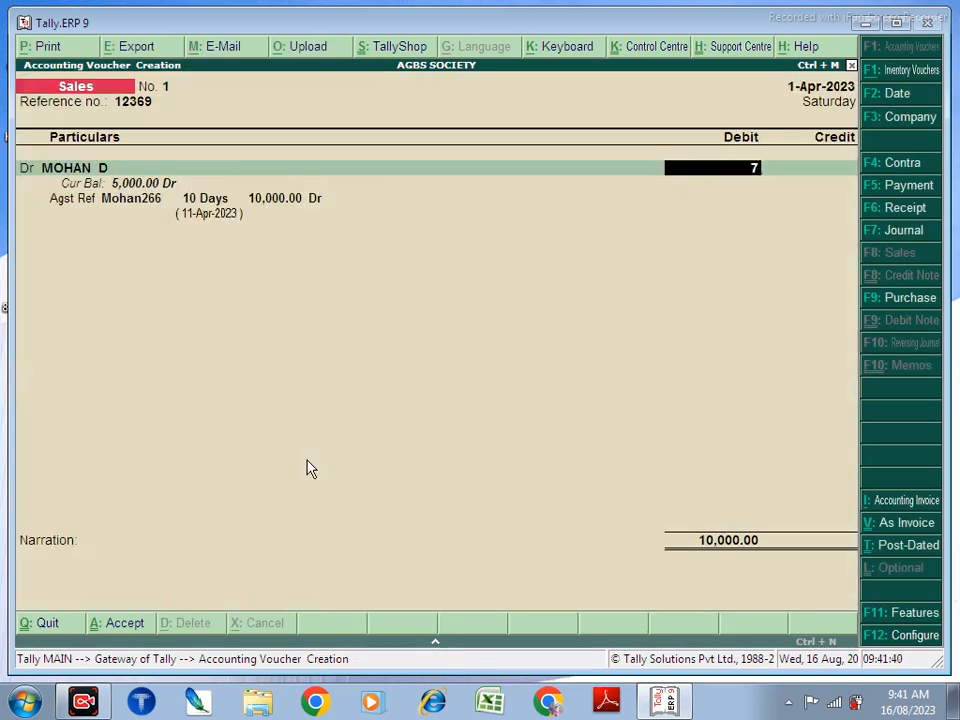
key(BackSpace)
text(8000)
key(Return)
key(Return)
key(Return)
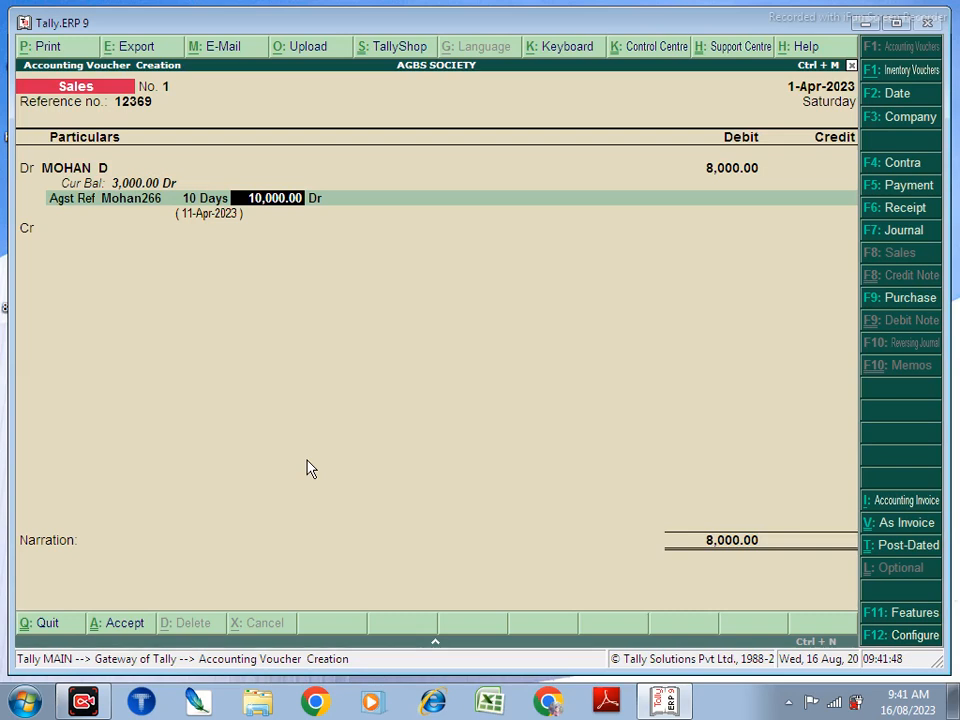
Step: Split it 5,000 against the advance bill and 3,000 as new bill 1, crediting SALE 8,000
text(5,00)
text(00)
key(Return)
key(Return)
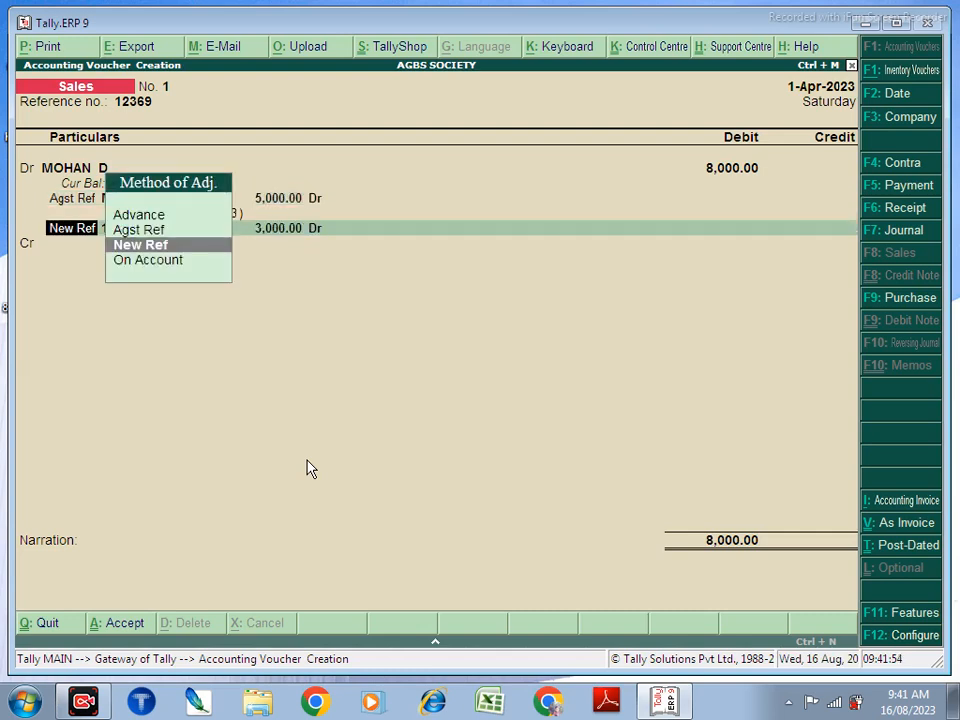
key(Return)
key(Return)
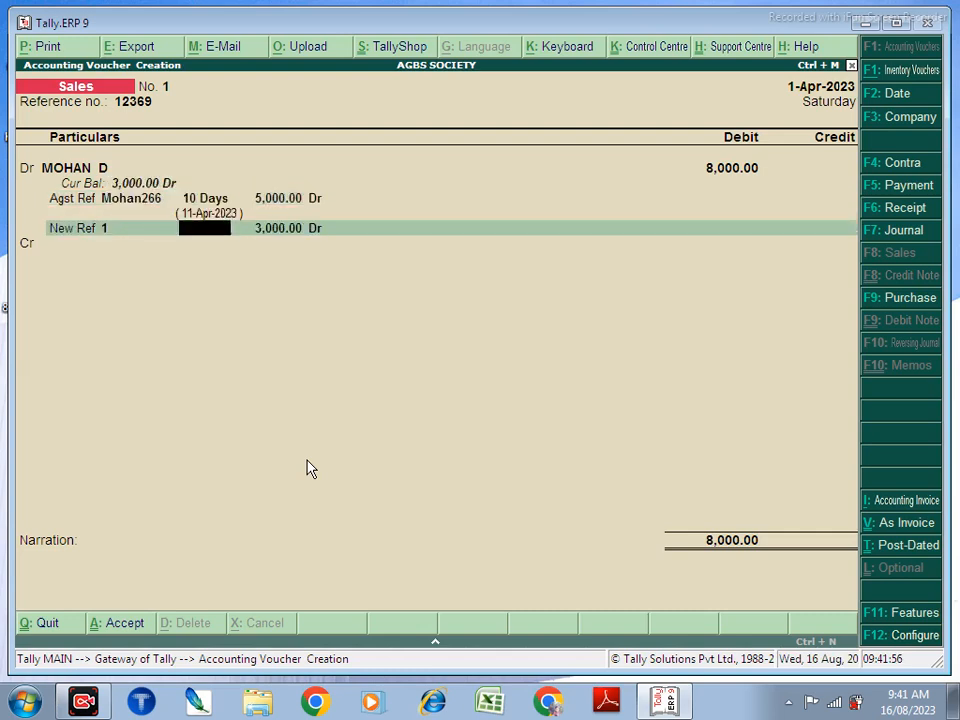
key(Return)
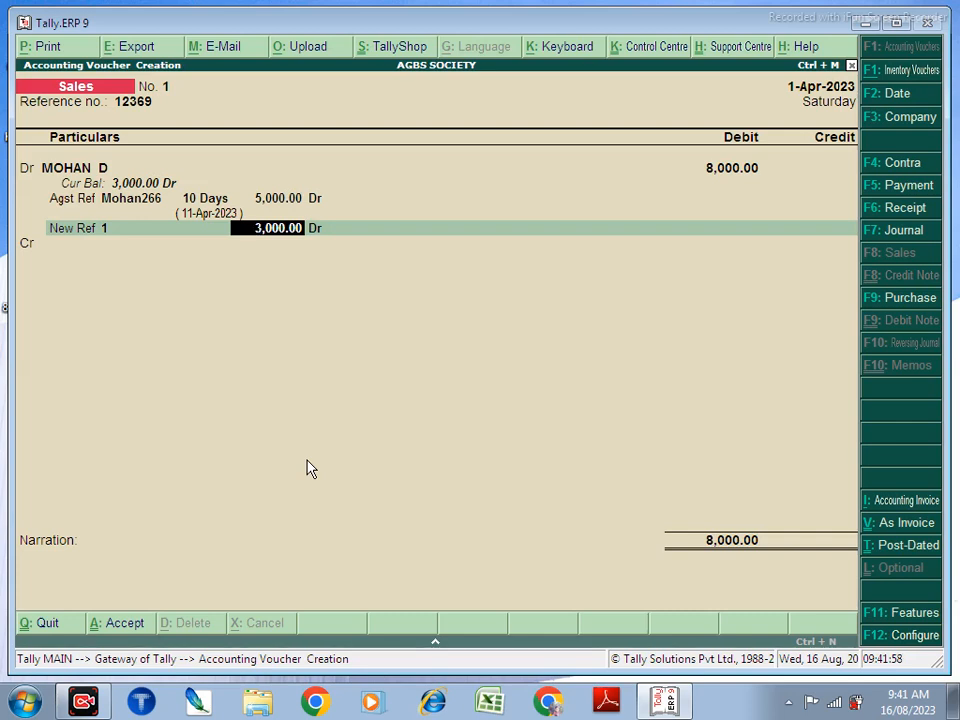
key(Return)
key(Return)
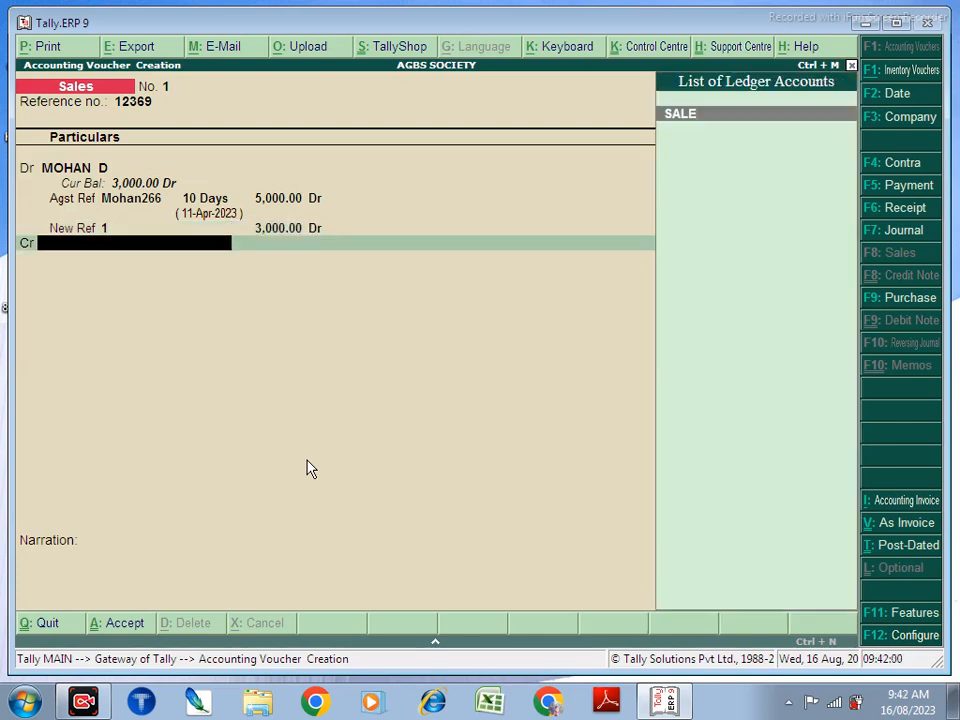
key(Return)
key(Return)
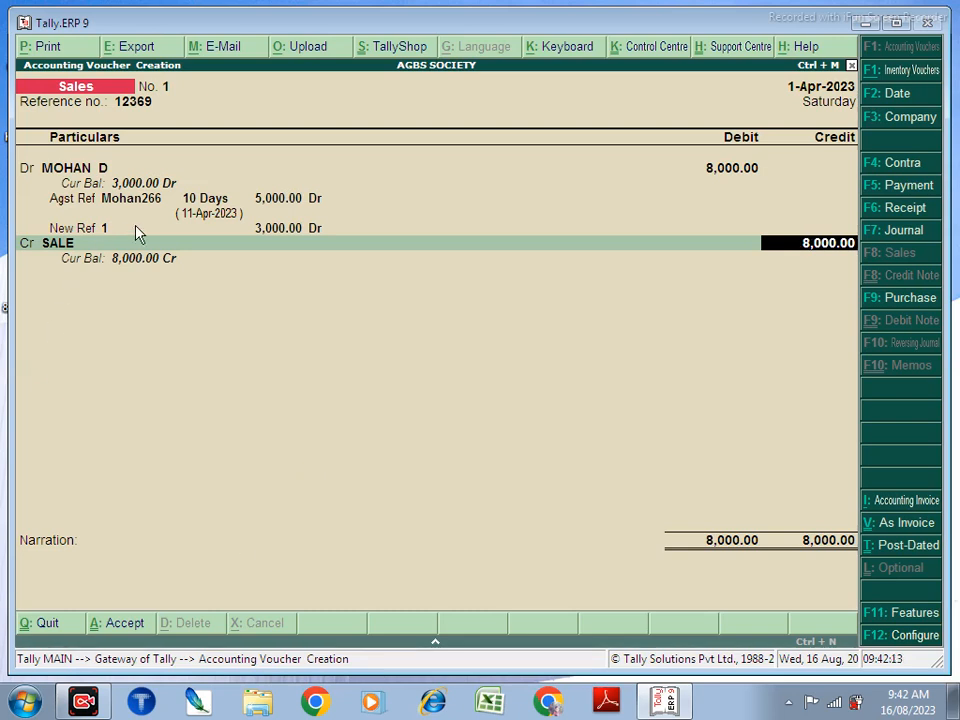
key(Return)
key(Return)
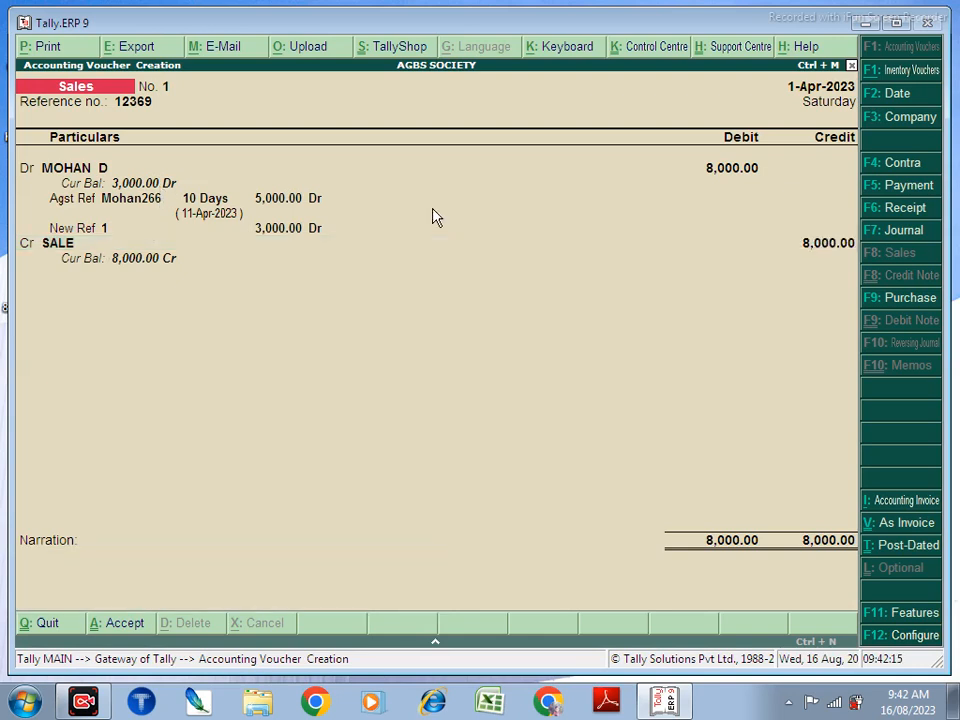
Step: Save the sales voucher and start a receipt crediting the customer's ledger
key(y)
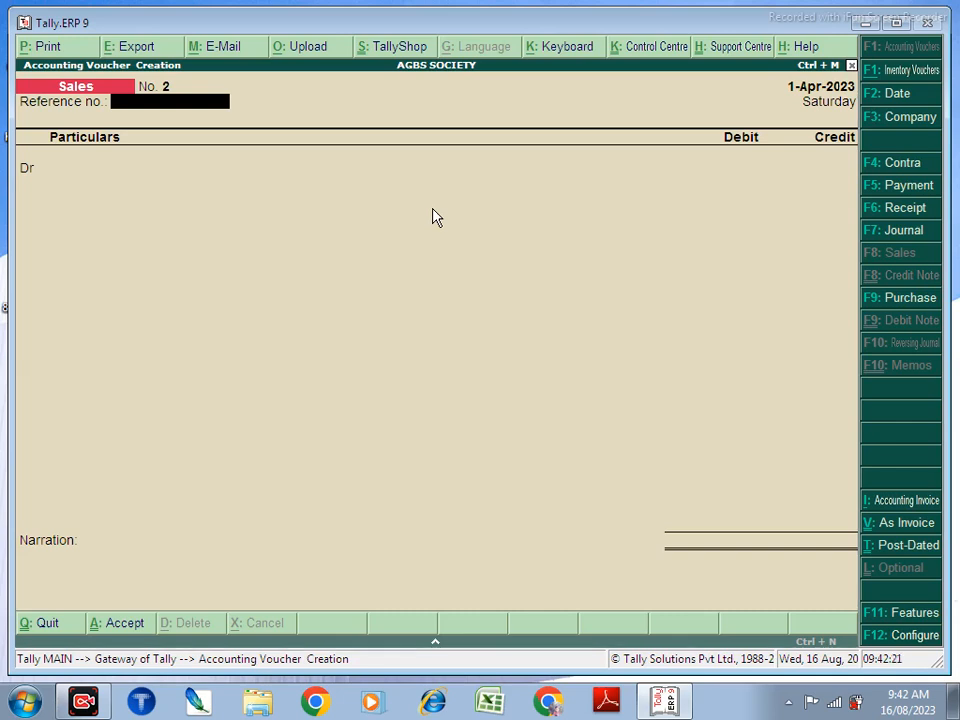
key(F6)
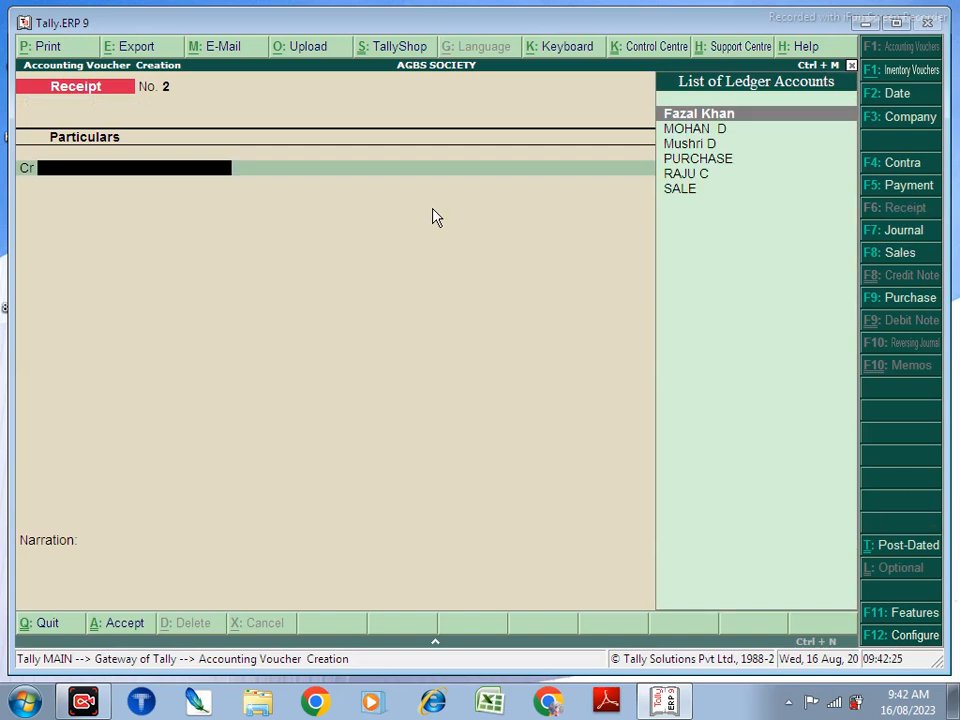
key(Down)
key(Down)
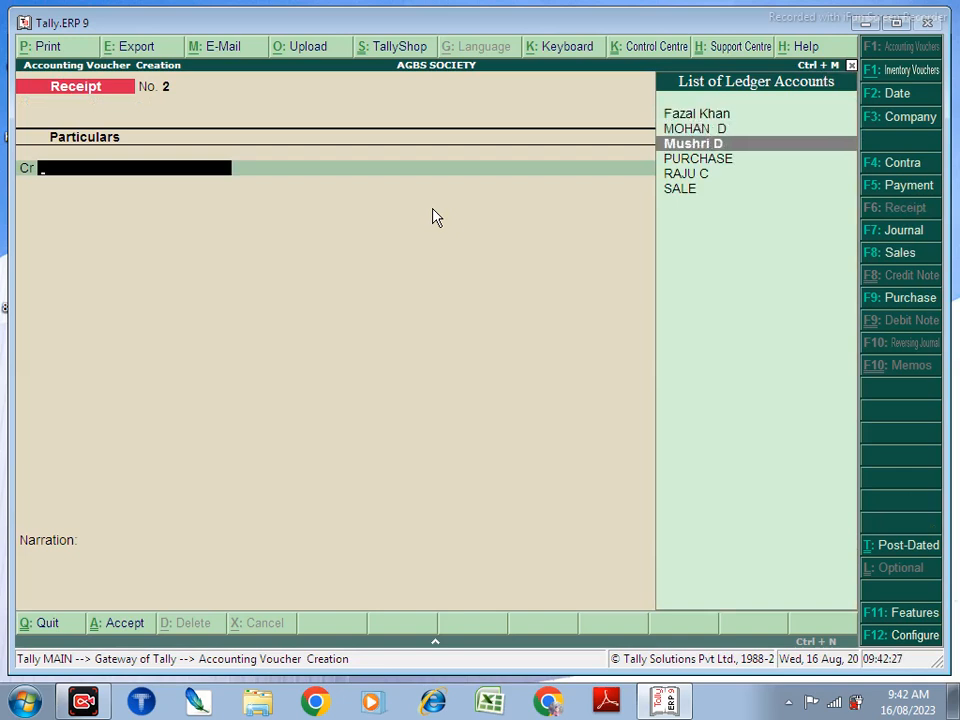
key(Up)
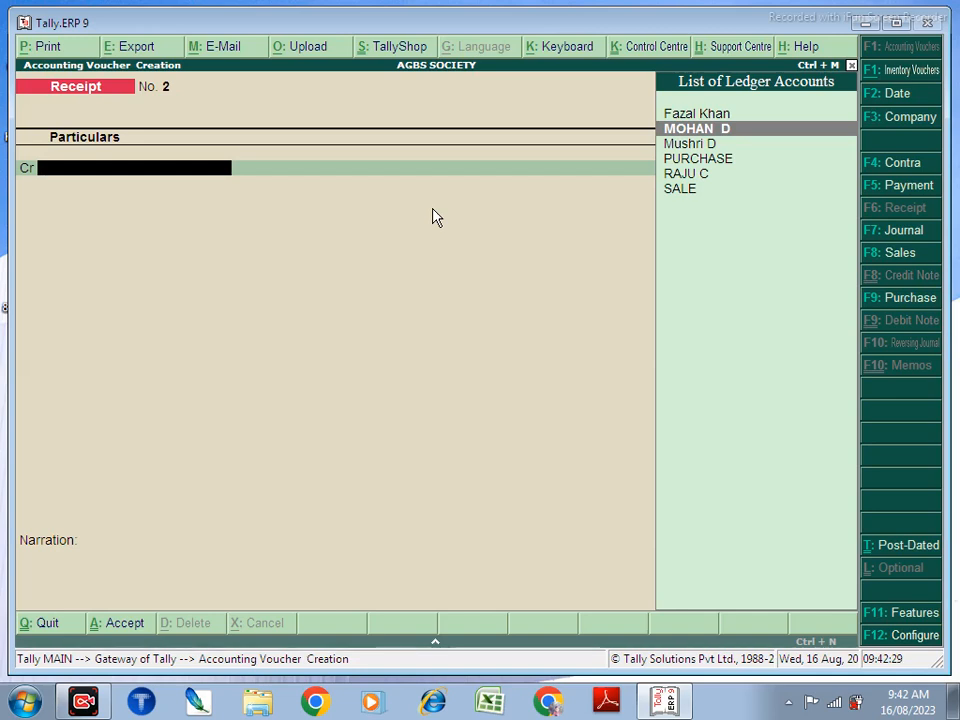
key(Return)
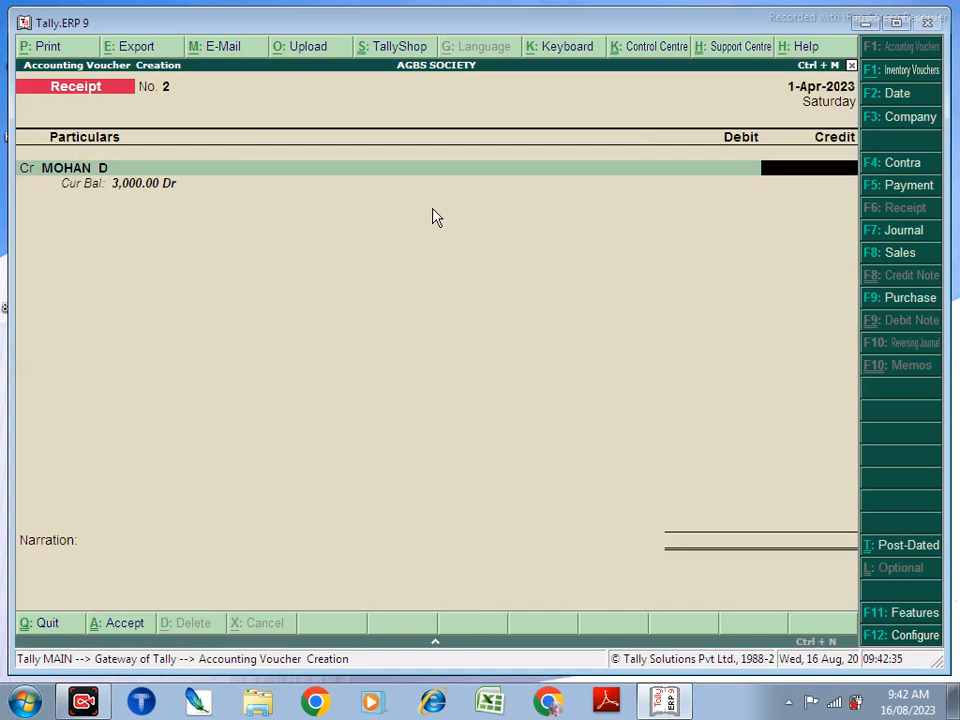
Step: Credit 2,000 against pending bill 1 and debit Cash 2,000
text(2000)
key(Return)
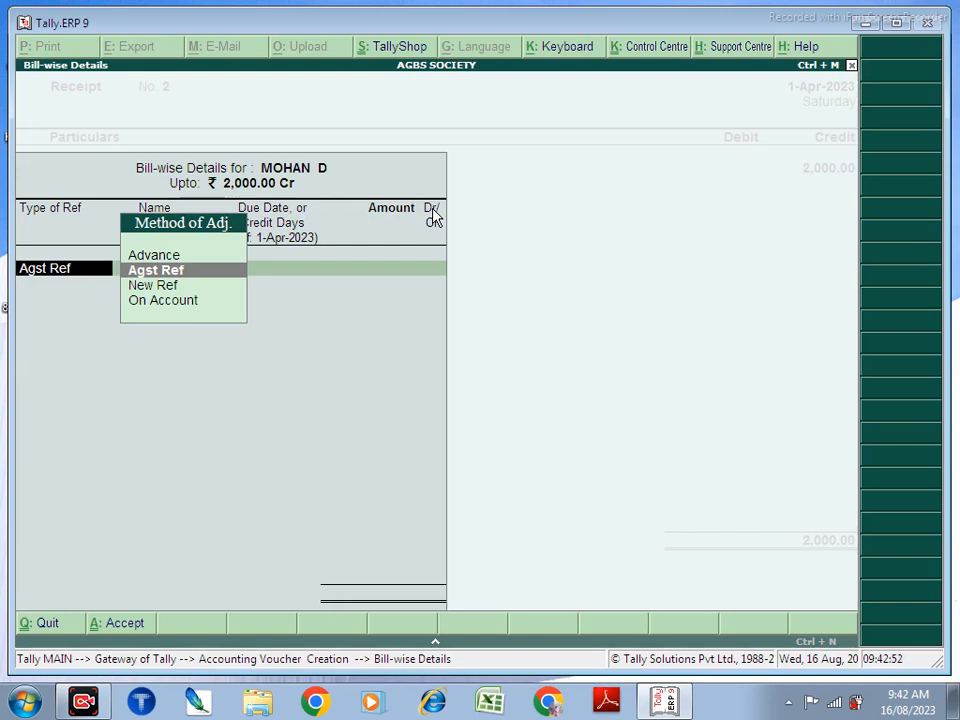
key(Return)
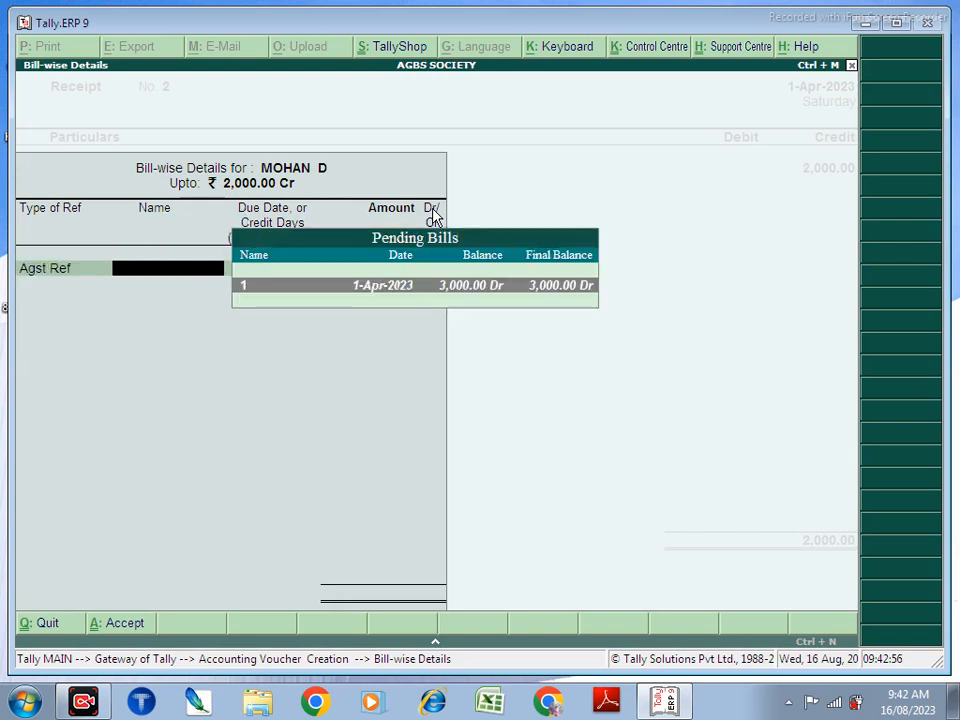
key(Return)
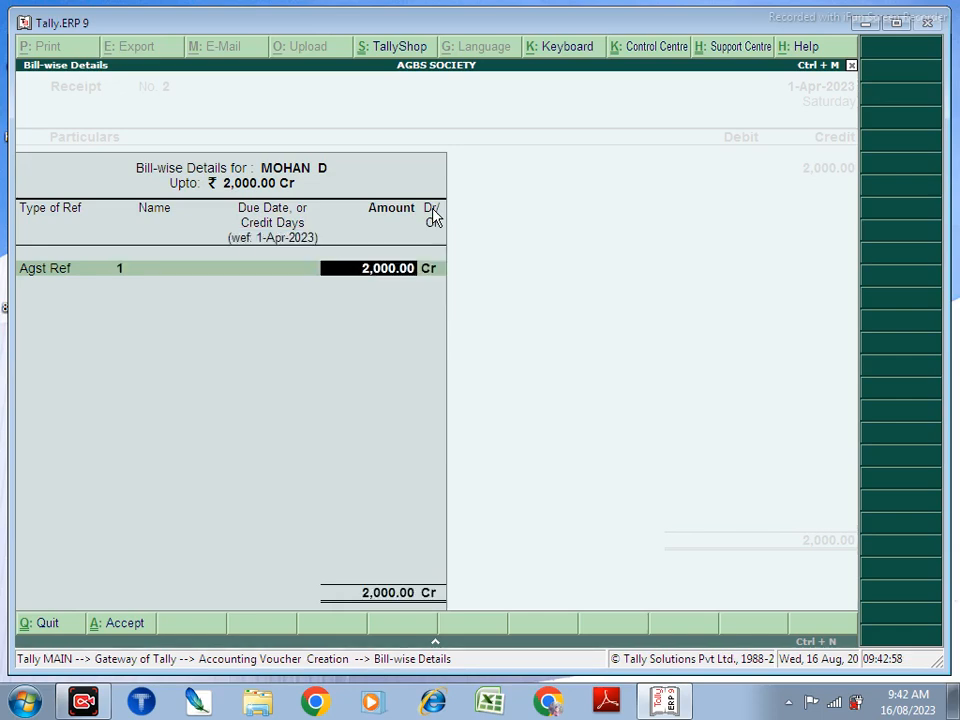
key(Return)
key(Return)
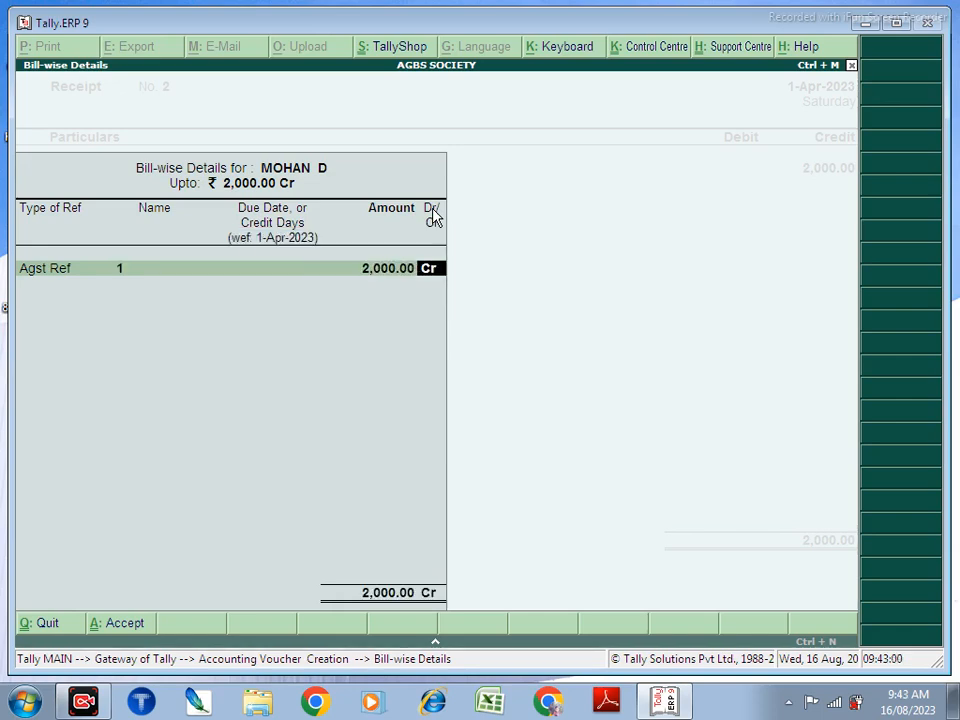
key(Return)
key(Return)
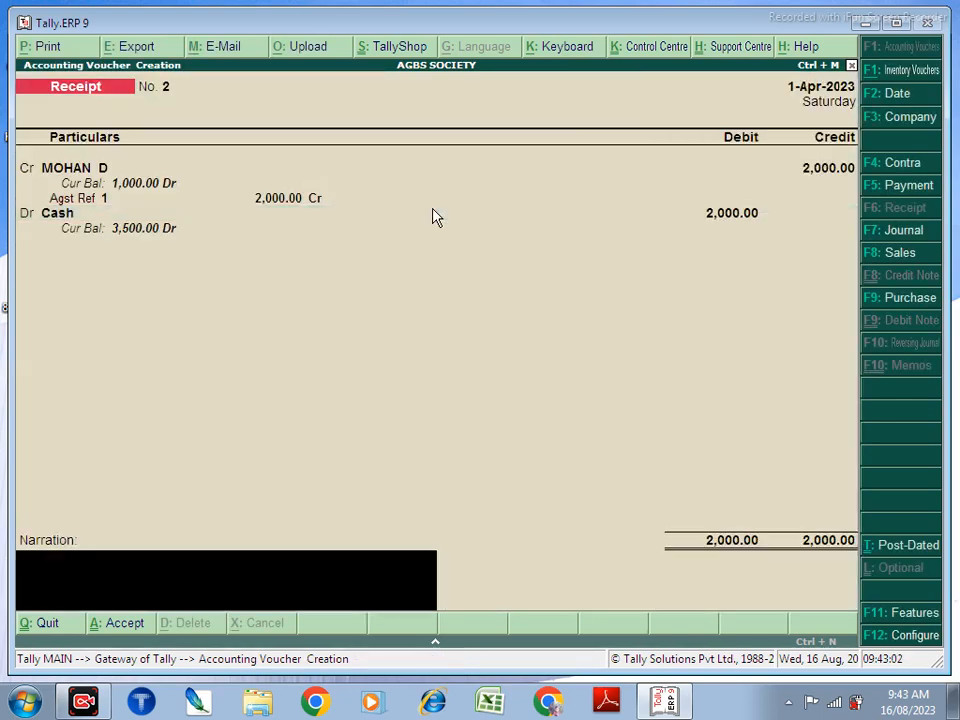
Step: Save Receipt No. 2 and start Payment No. 2 with the supplier's ledger as the debit
key(Return)
key(Return)
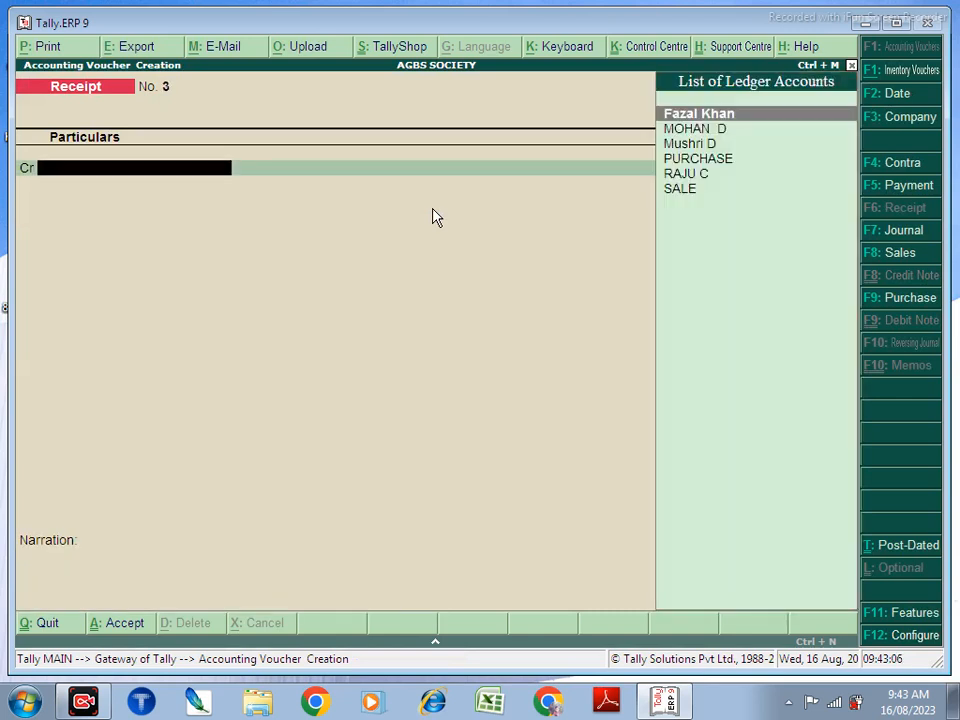
key(F5)
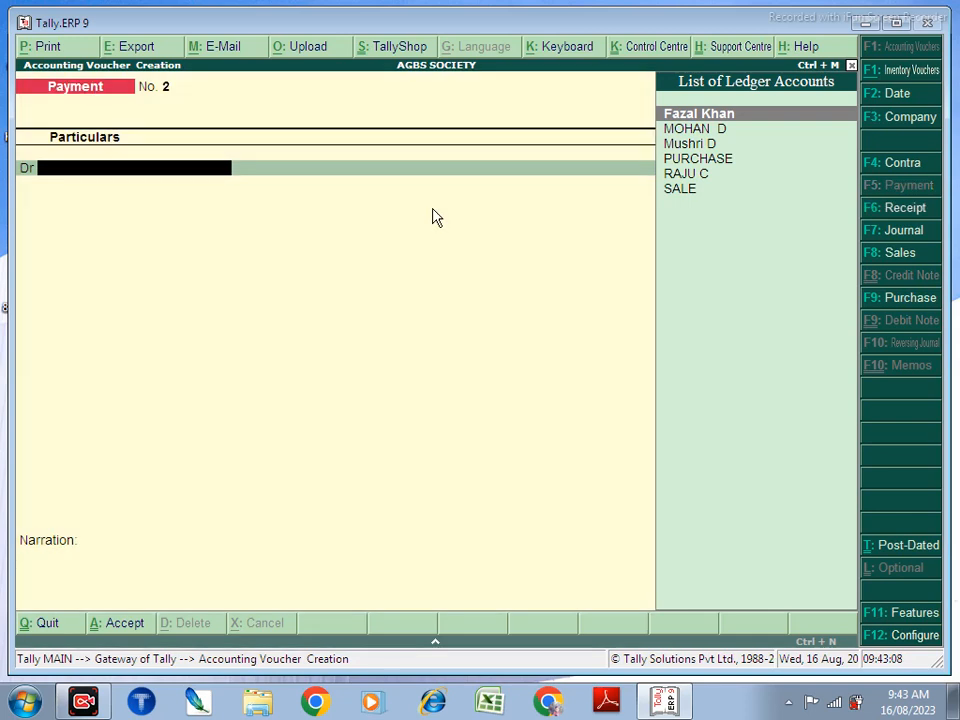
key(Down)
key(Down)
key(Down)
key(Down)
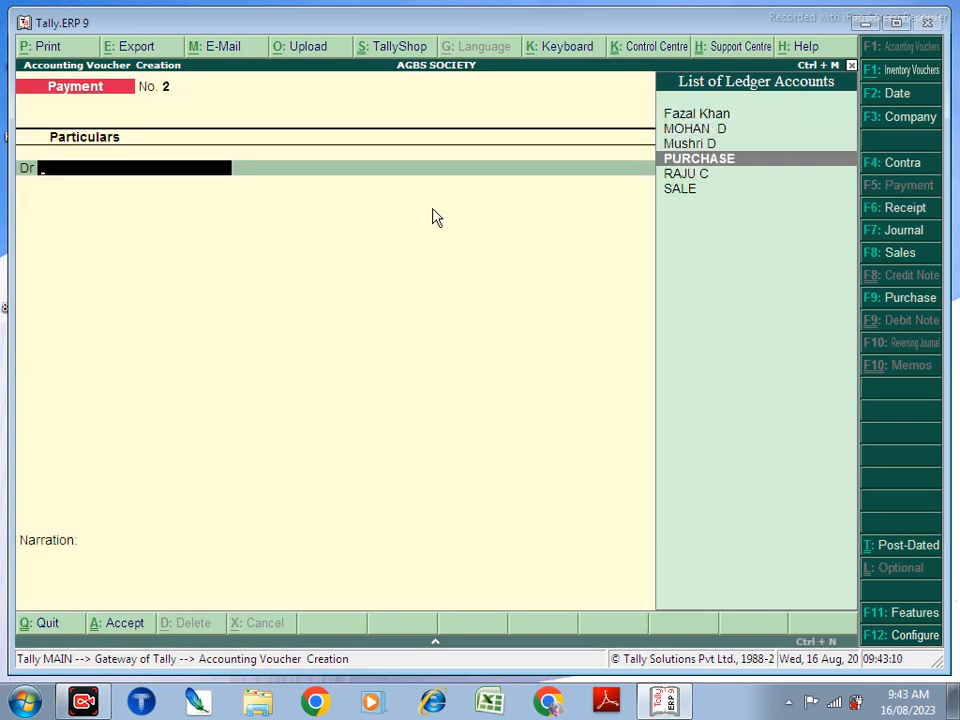
key(Return)
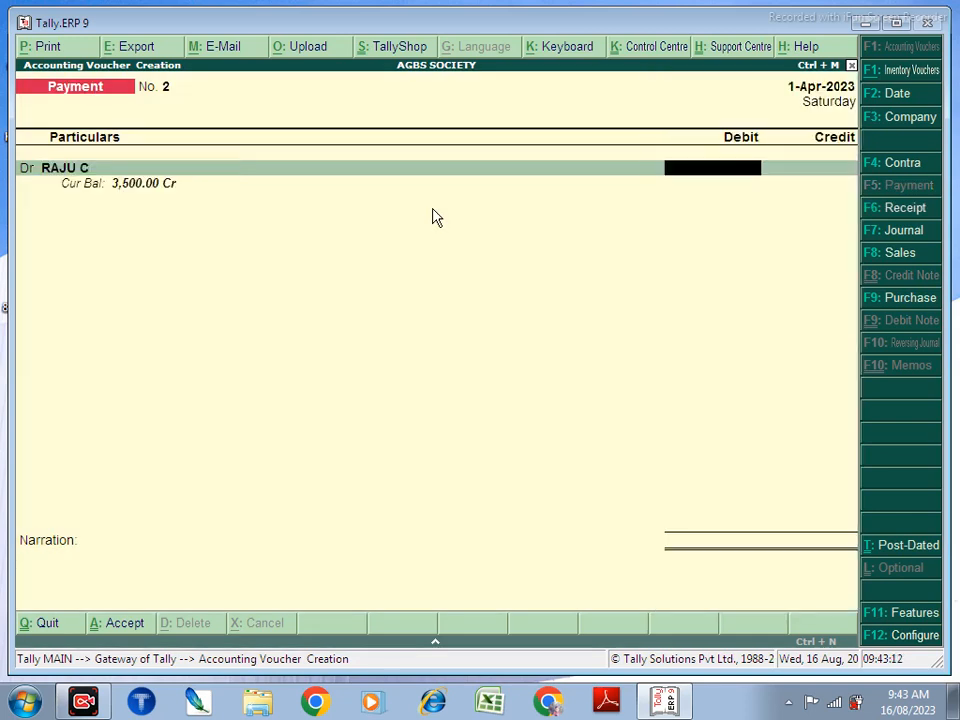
Step: Pay the supplier 3,500 in cash against bill 12356 and save Payment No. 2
text(3500)
key(Return)
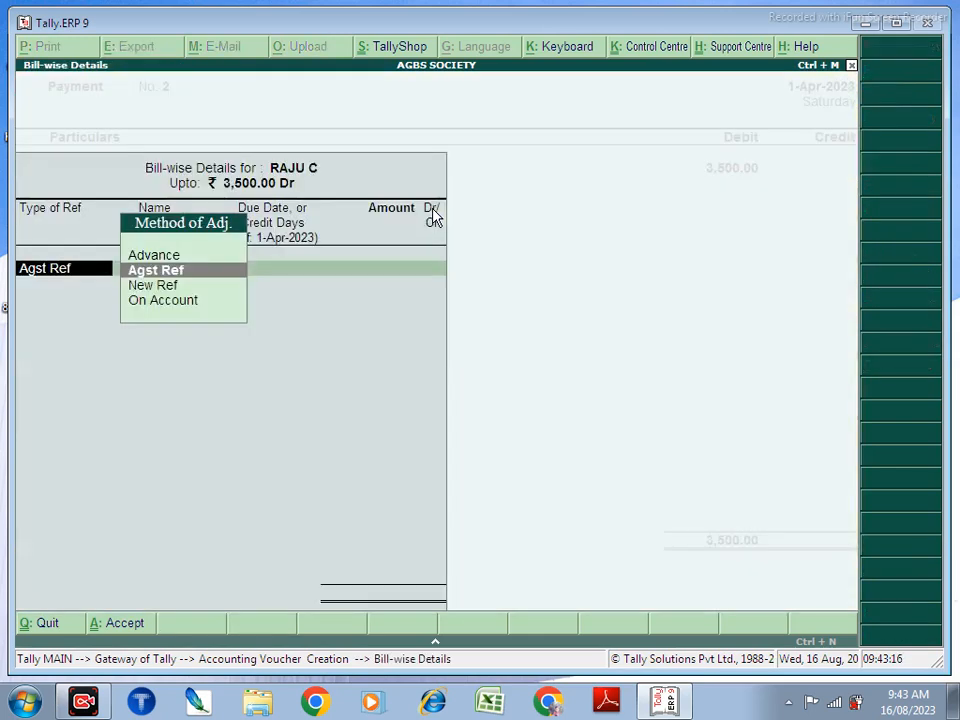
key(Return)
key(Return)
key(Return)
key(Return)
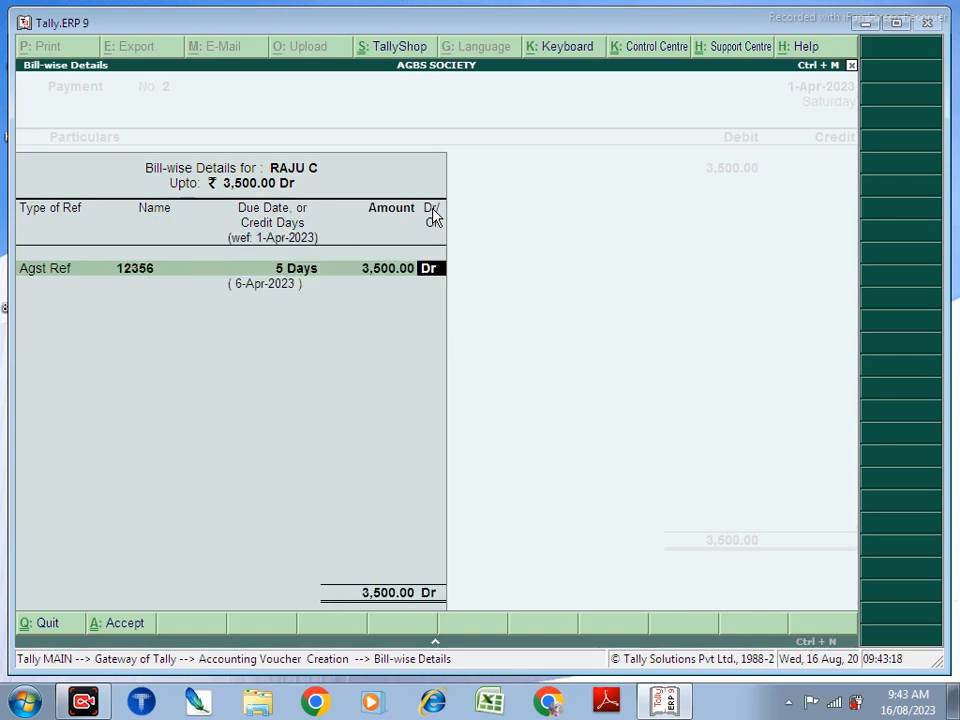
key(Return)
key(Return)
key(Return)
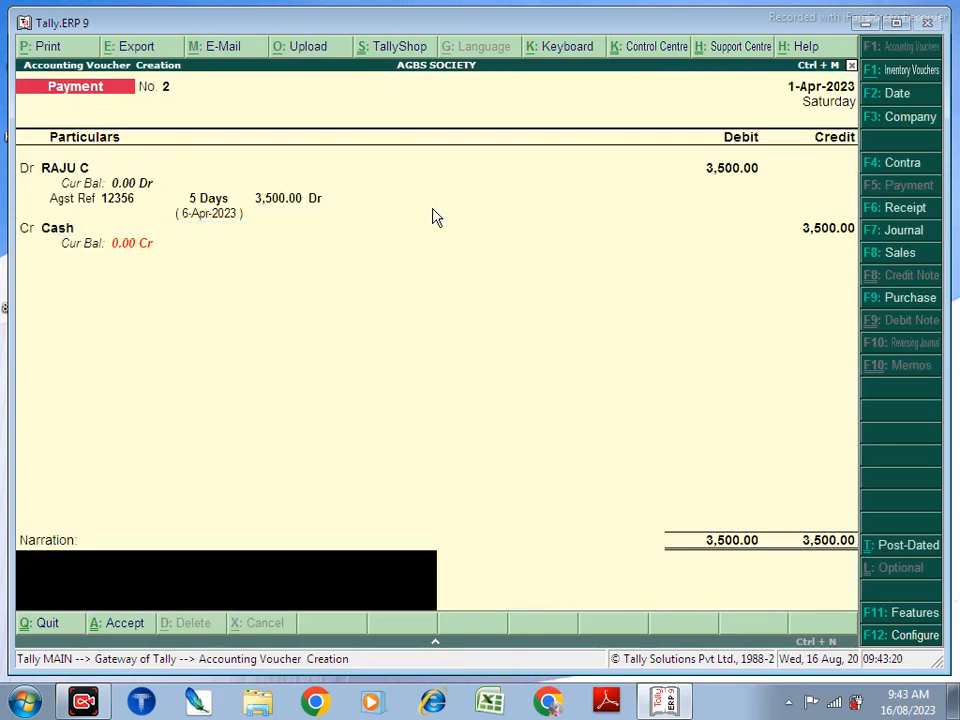
key(Return)
key(Return)
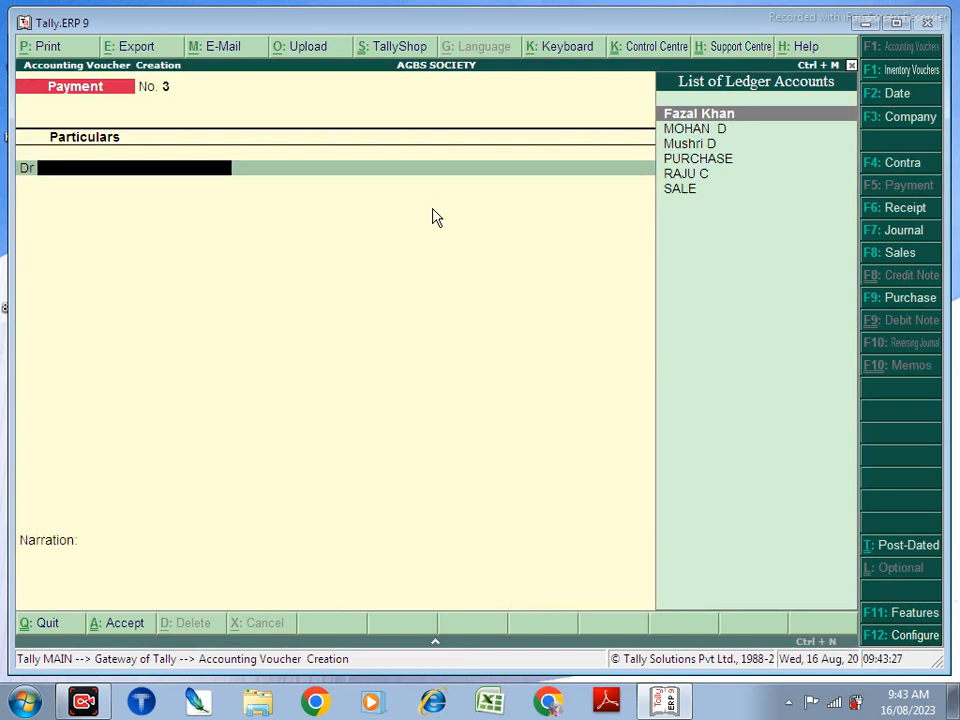
Step: Record Receipt No. 3: credit the customer 1,000 against bill 1, debit Cash, and save
key(F6)
key(Down)
key(Down)
key(Down)
key(Down)
key(Up)
key(Up)
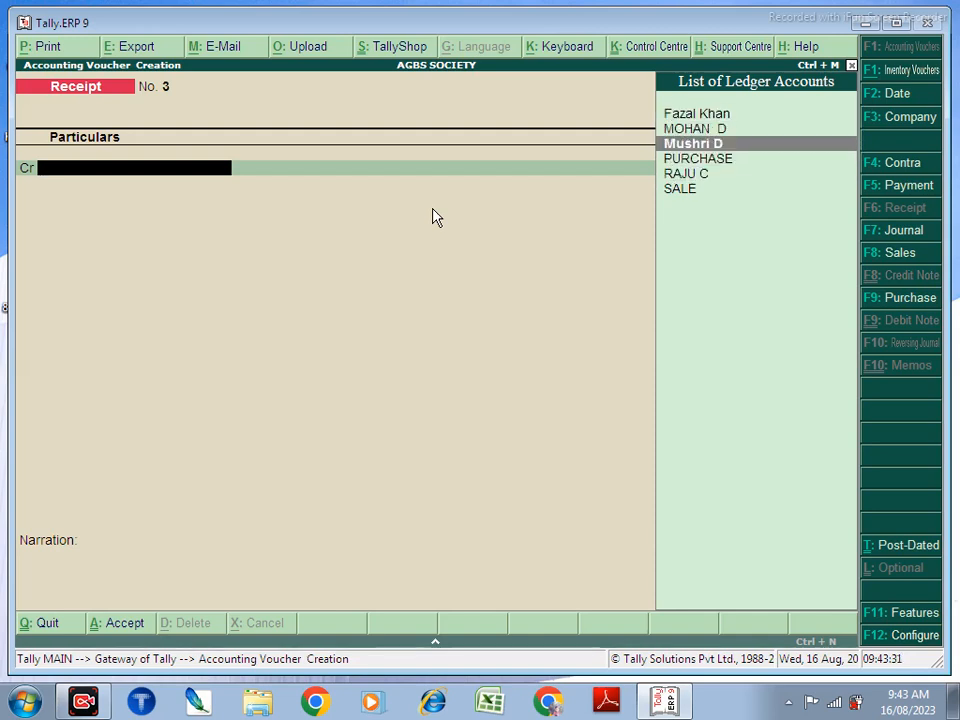
key(Up)
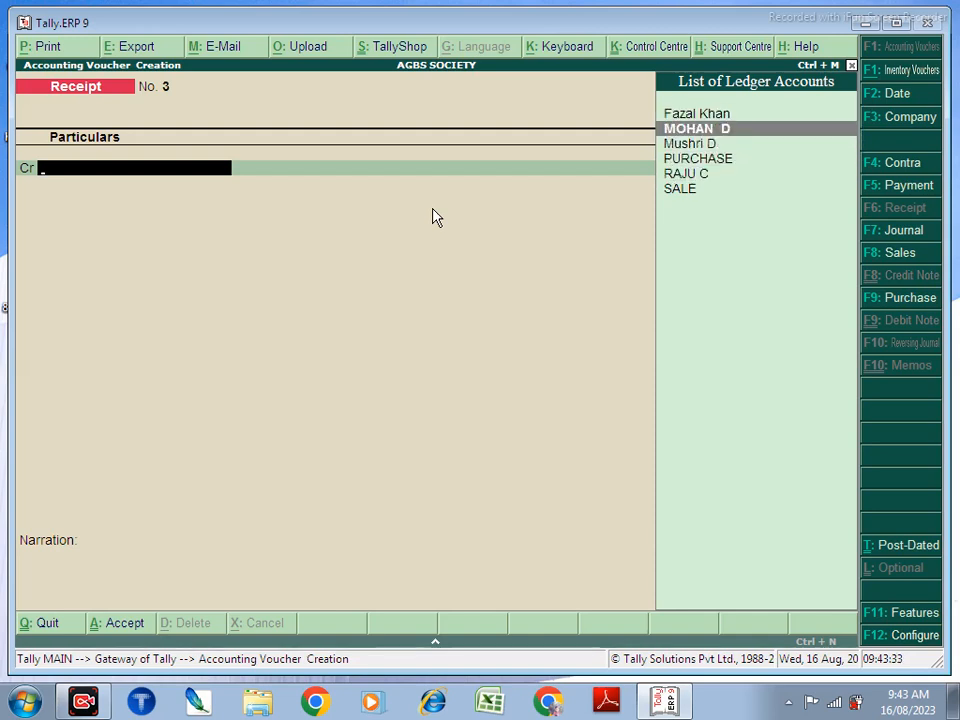
key(Return)
text(1,00)
text(0)
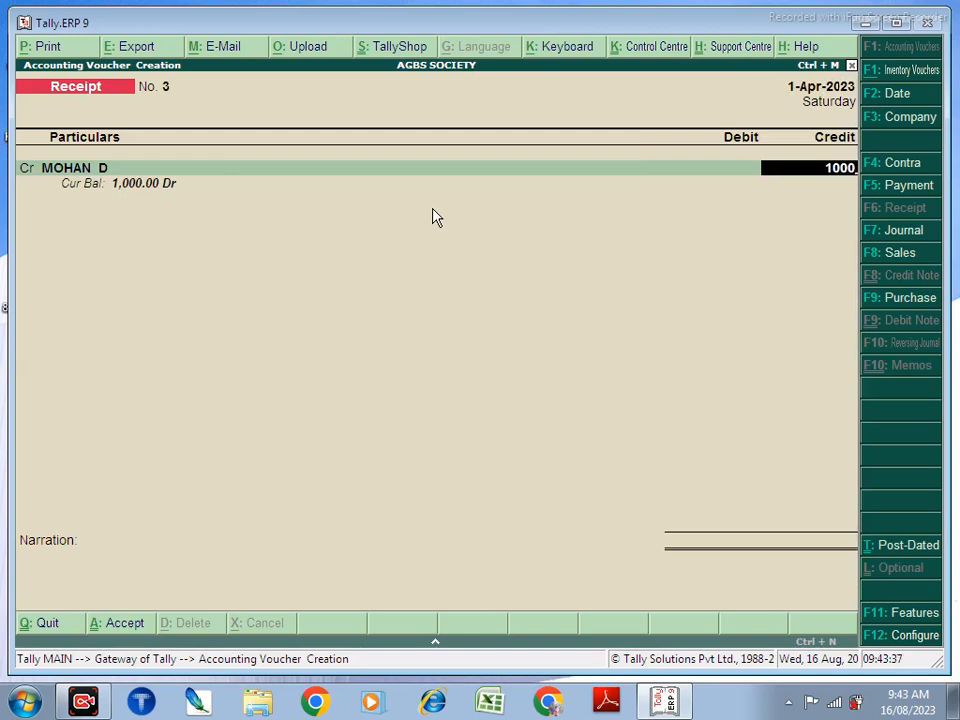
key(Return)
key(Return)
key(Return)
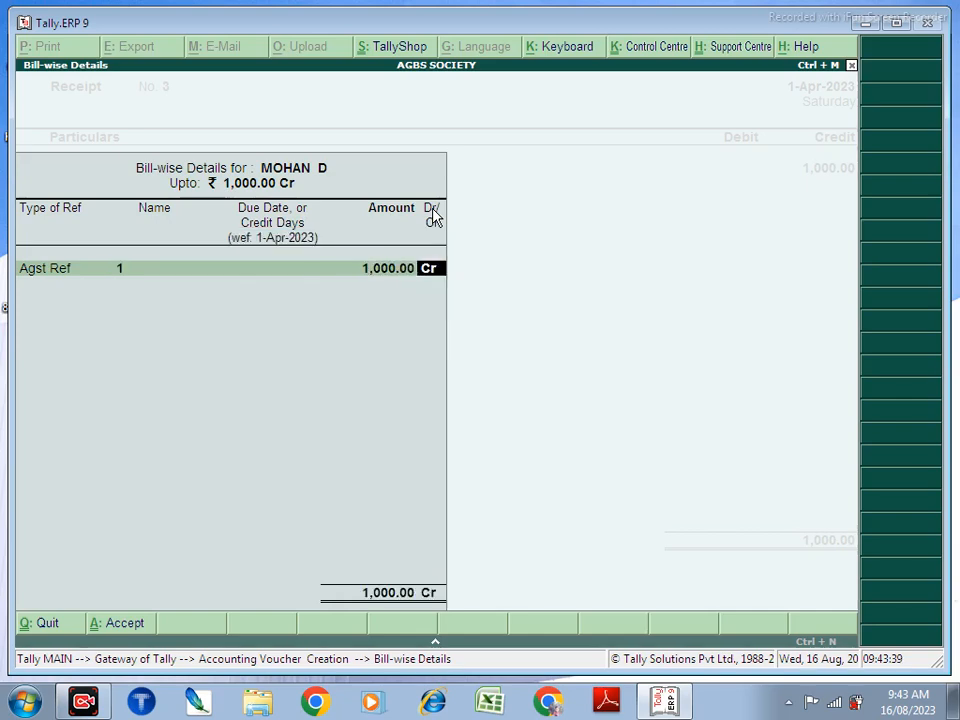
key(Return)
key(Return)
key(Return)
key(Return)
key(Return)
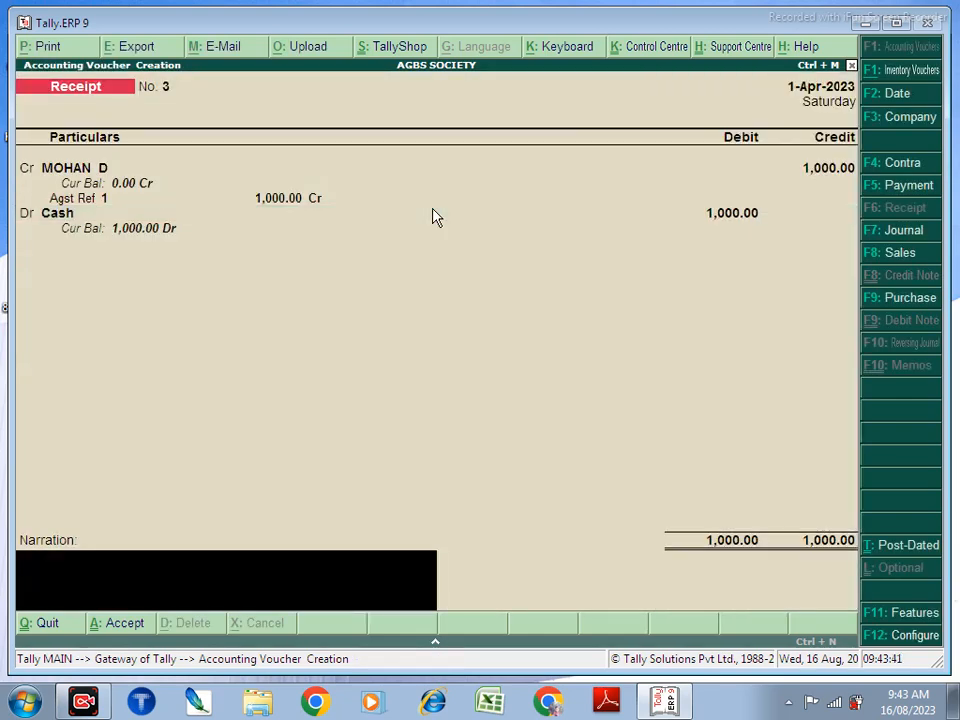
key(Return)
key(Return)
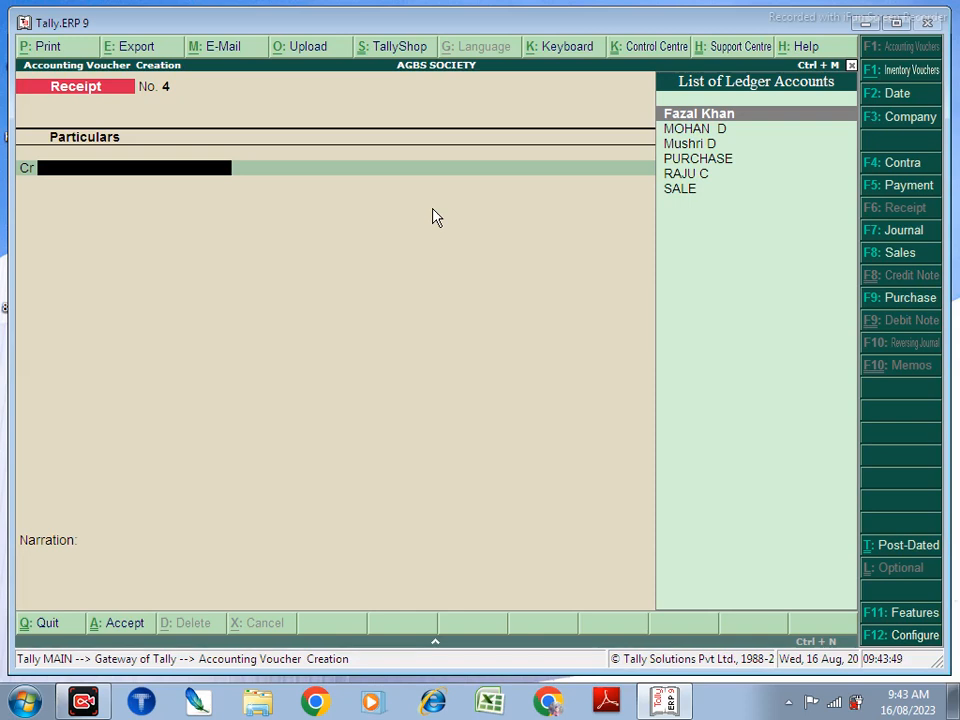
Step: Begin Payment No. 3 by placing the supplier's ledger on the debit line
key(F5)
key(Down)
key(Down)
key(Down)
key(Down)
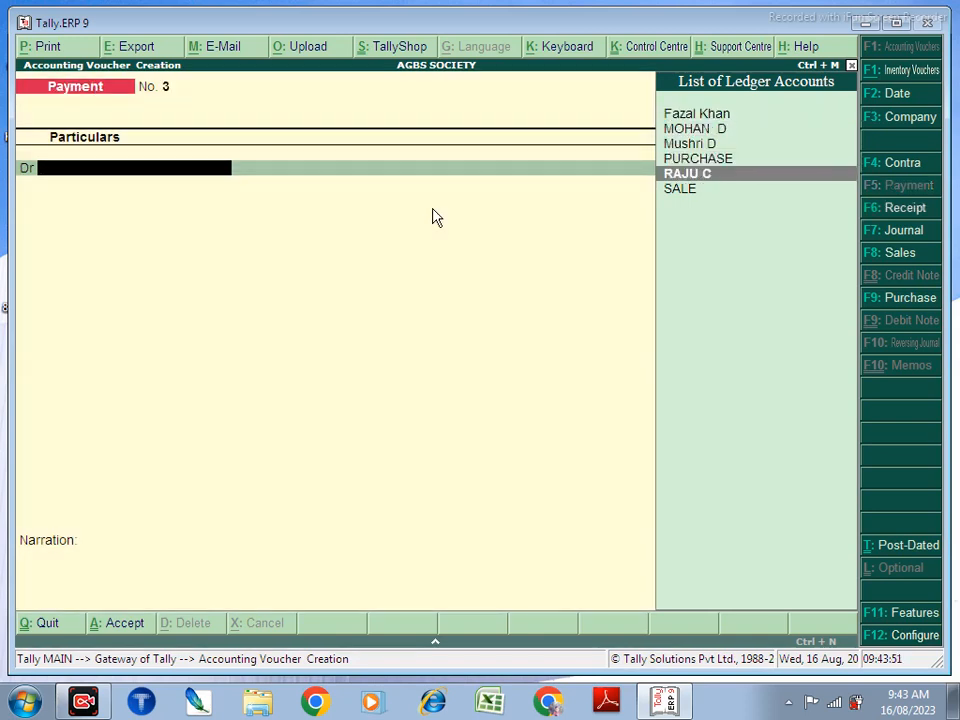
key(Return)
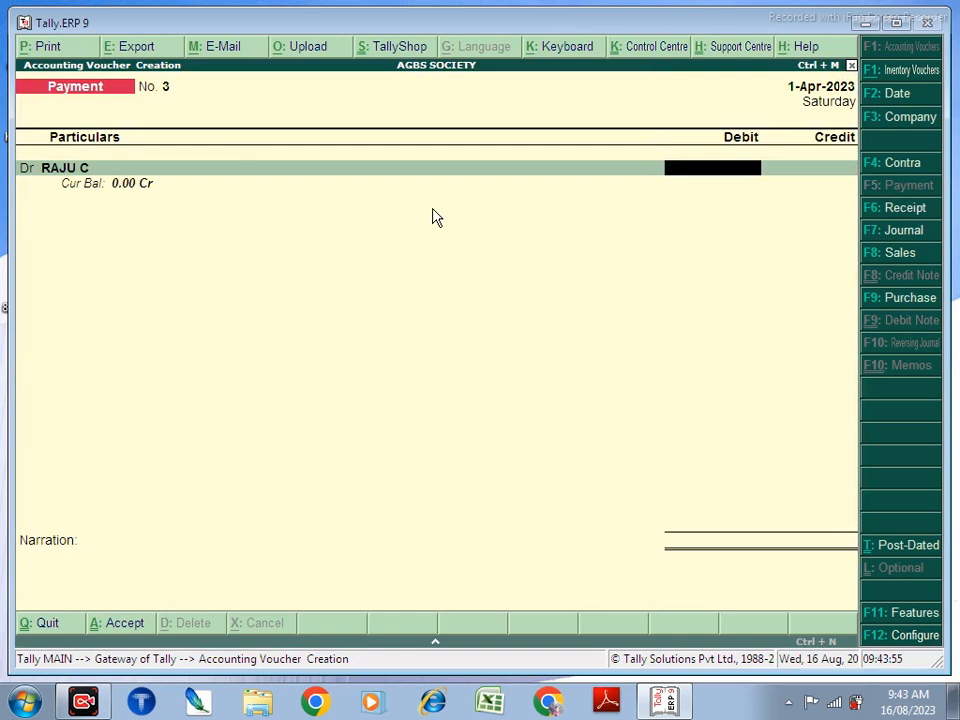
click(788, 703)
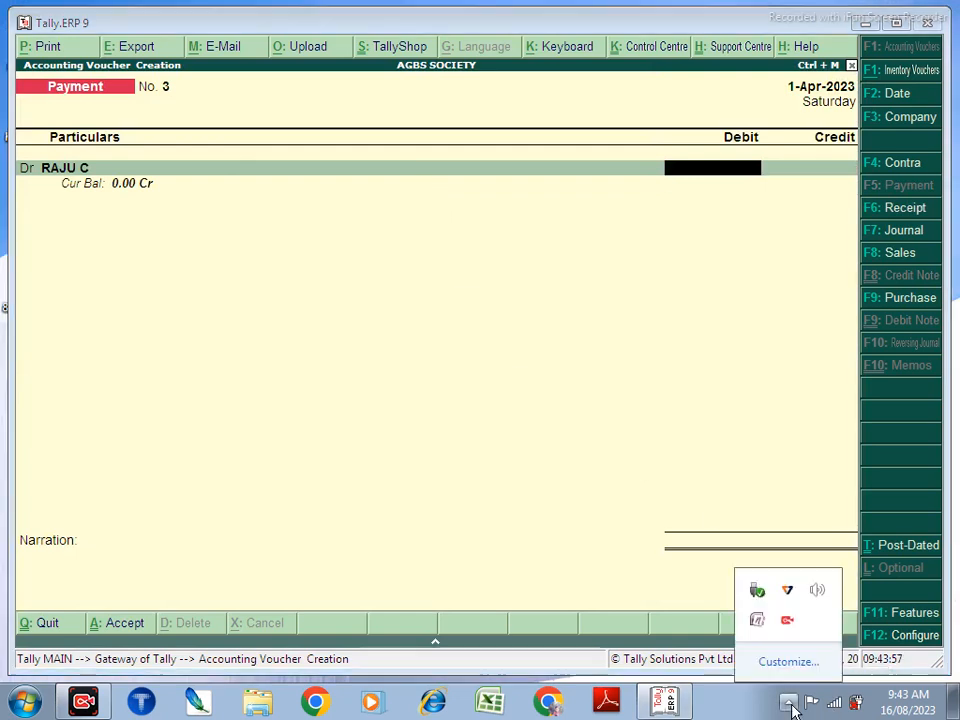